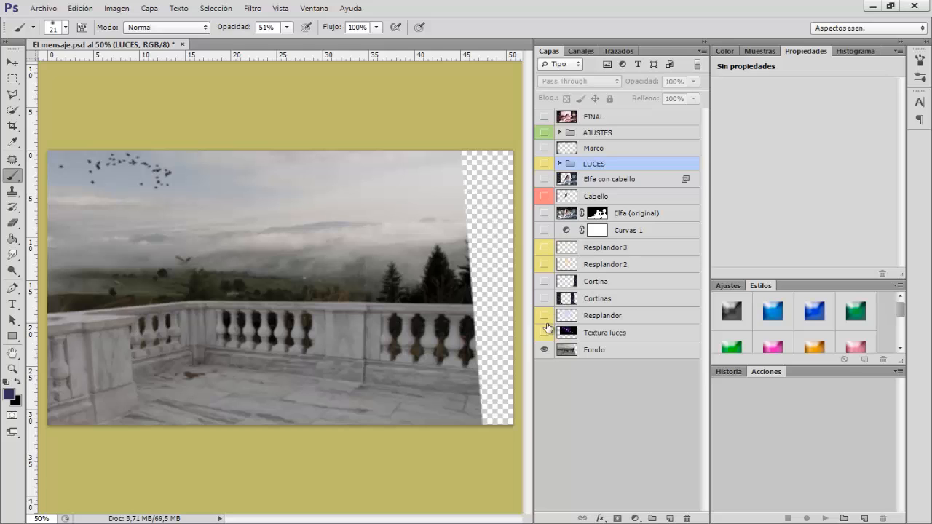
Show the Cortinas, Cortina, Elfa (original) and Cabello layers and hide the Fondo layer
{"action": "left_click", "coordinate": [545, 299]}
{"action": "left_click", "coordinate": [545, 281]}
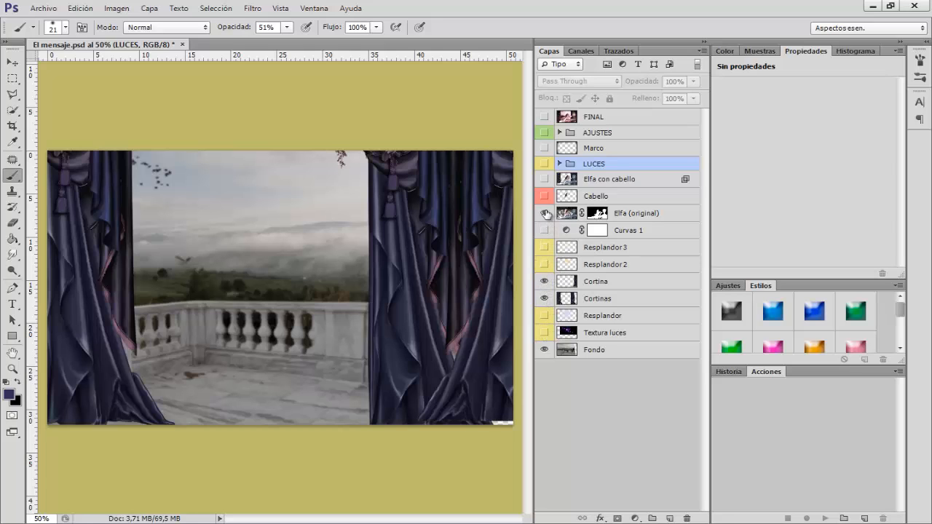
{"action": "left_click", "coordinate": [545, 212]}
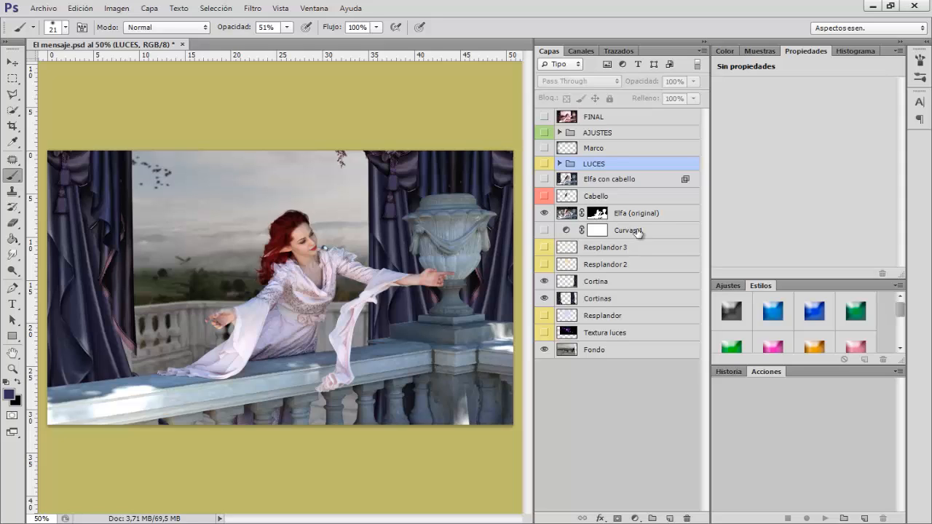
{"action": "left_click", "coordinate": [545, 197]}
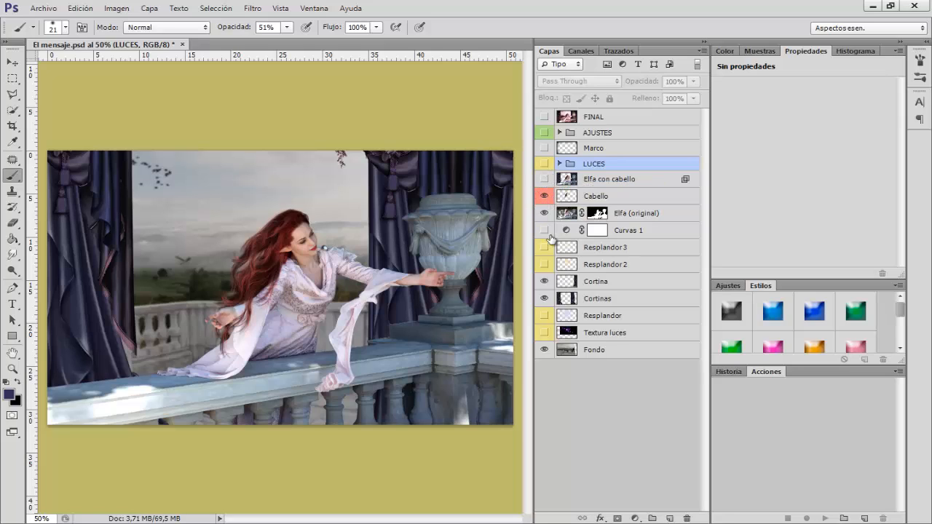
{"action": "left_click", "coordinate": [544, 351]}
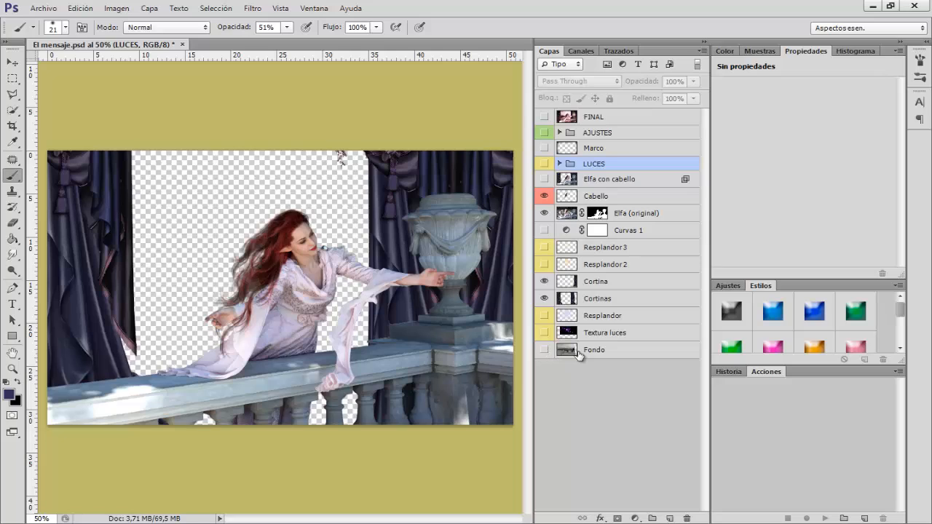
Select the Cortinas, Cortina, Elfa (original) and Cabello layers together
{"action": "left_click", "coordinate": [597, 300]}
{"action": "left_click", "coordinate": [603, 283]}
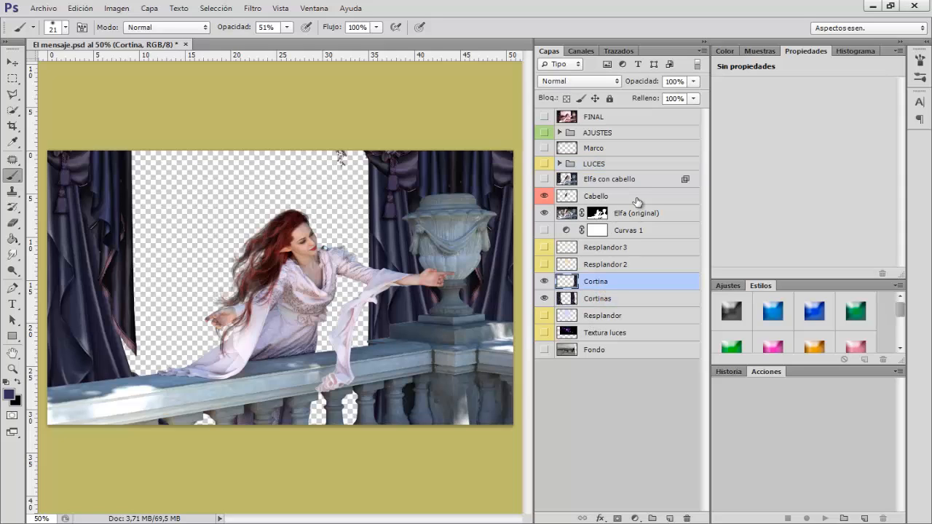
{"action": "left_click", "coordinate": [634, 197], "text": "ctrl"}
{"action": "left_click", "coordinate": [631, 213], "text": "ctrl"}
{"action": "left_click", "coordinate": [623, 298], "text": "ctrl"}
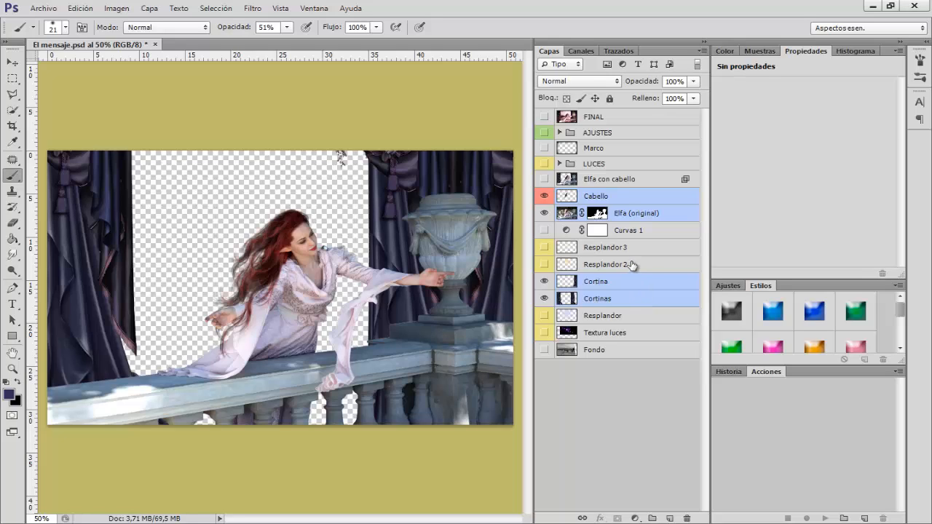
Stamp the visible layers into a new layer above Cabello, and delete that layer after viewing it alone
{"action": "left_click", "coordinate": [615, 197]}
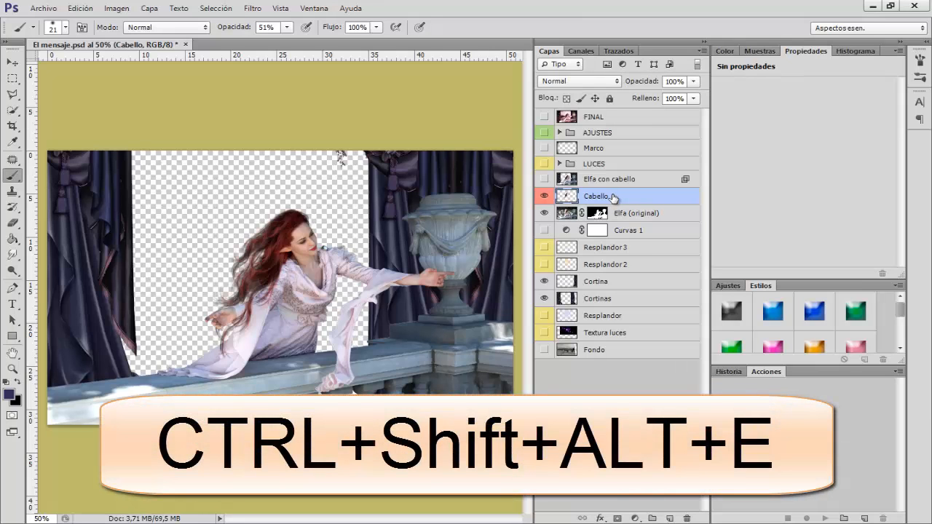
{"action": "key", "text": "ctrl+shift+alt+e"}
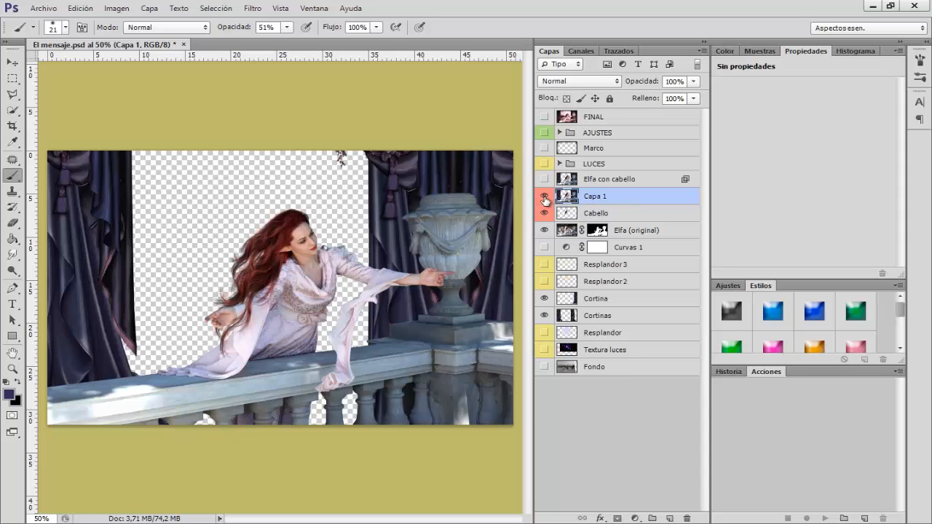
{"action": "left_click", "coordinate": [546, 198], "text": "alt"}
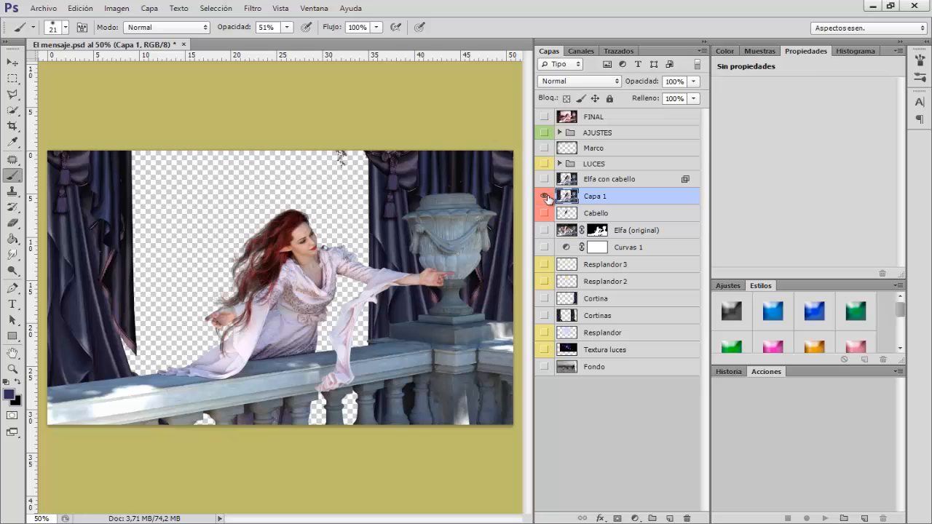
{"action": "left_click", "coordinate": [546, 198], "text": "alt"}
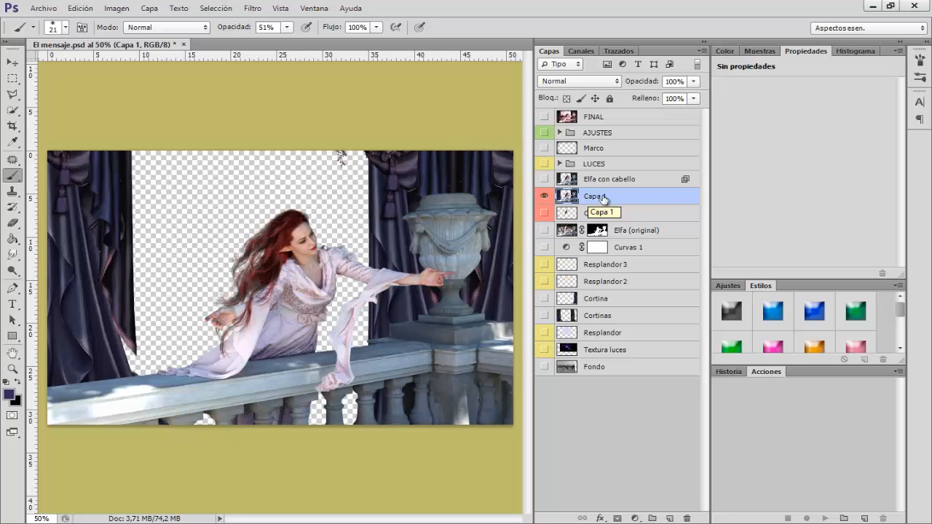
{"action": "key", "text": "Delete"}
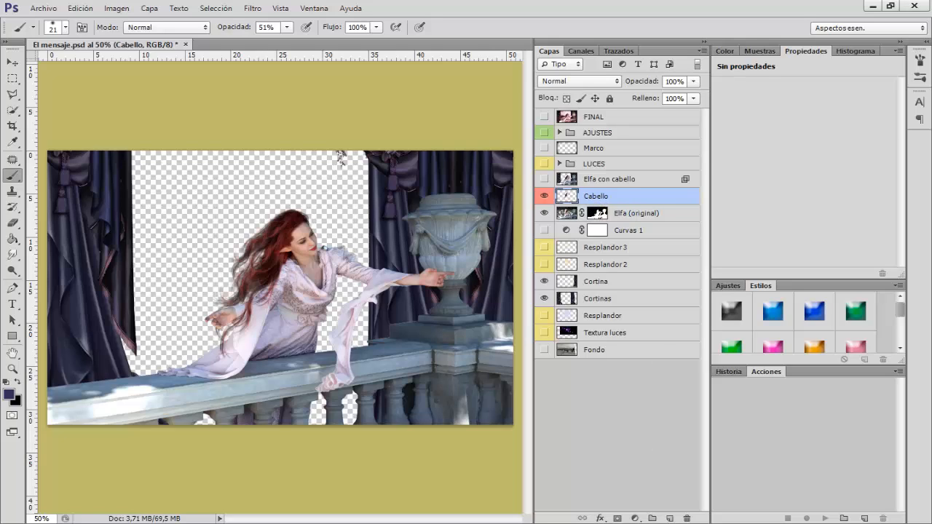
Add a layer above Cabello and fill it using Apply Image with the Combinada layer, RGB channel and Multiplicar blending at 100%
{"action": "left_click", "coordinate": [669, 518]}
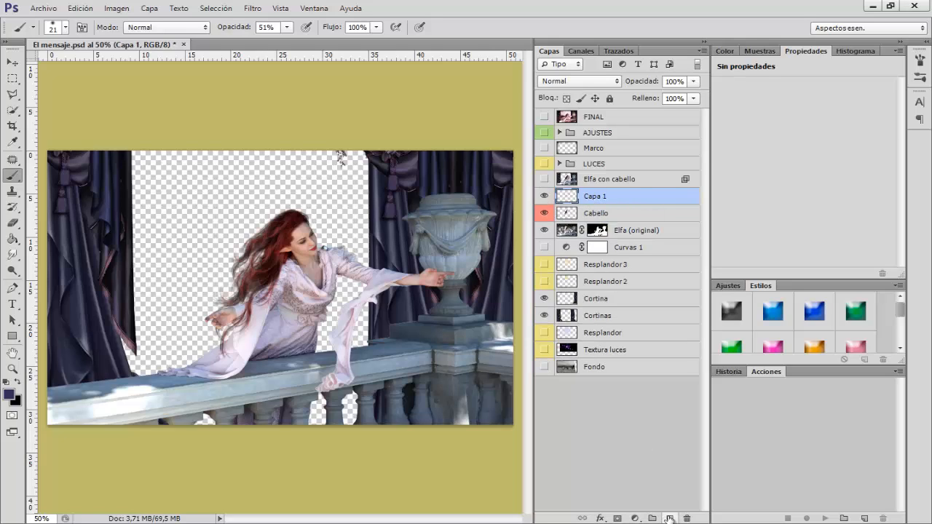
{"action": "left_click", "coordinate": [115, 8]}
{"action": "left_click", "coordinate": [140, 183]}
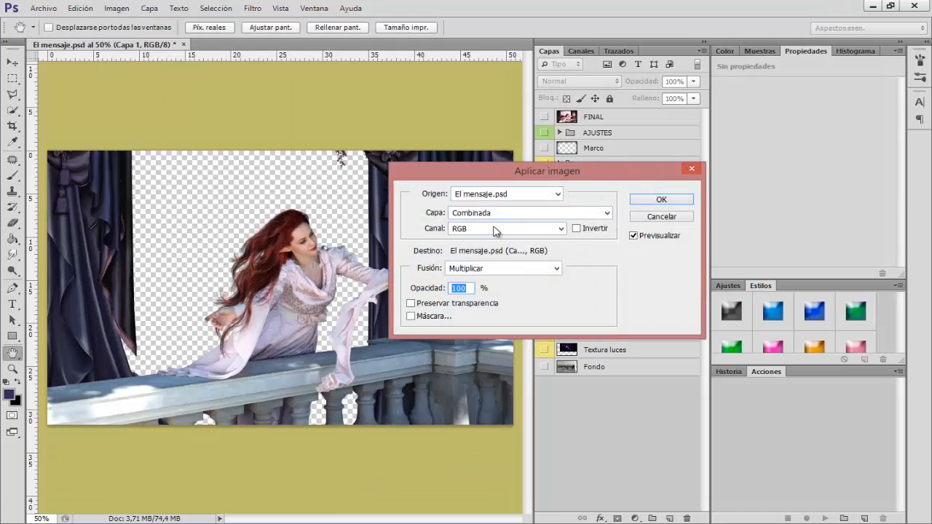
{"action": "left_click", "coordinate": [659, 199]}
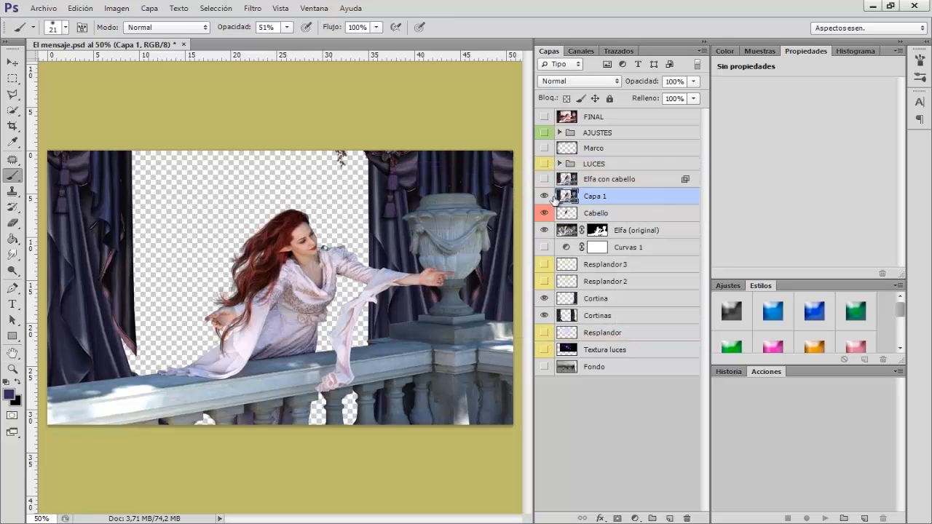
Toggle the visibility of the layer made with Apply Image to check it, and delete that layer
{"action": "left_click", "coordinate": [545, 197]}
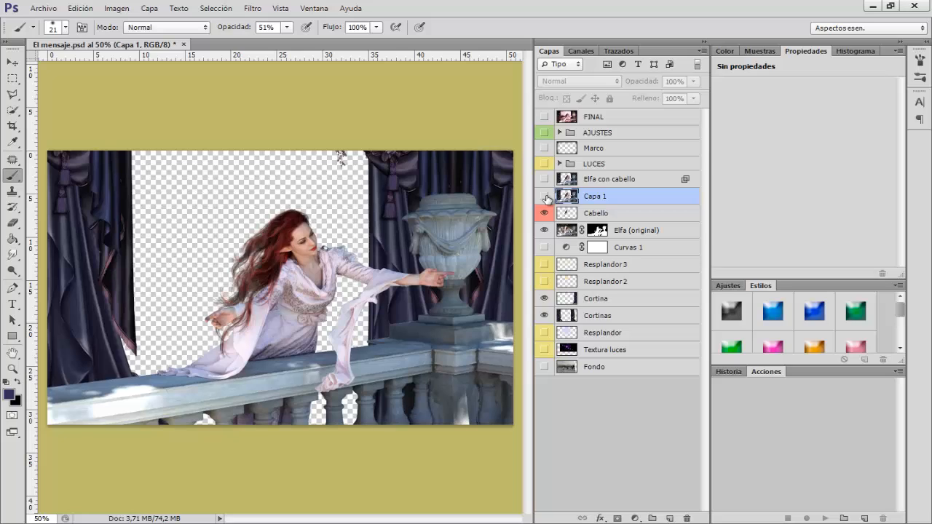
{"action": "left_click", "coordinate": [545, 196], "text": "alt"}
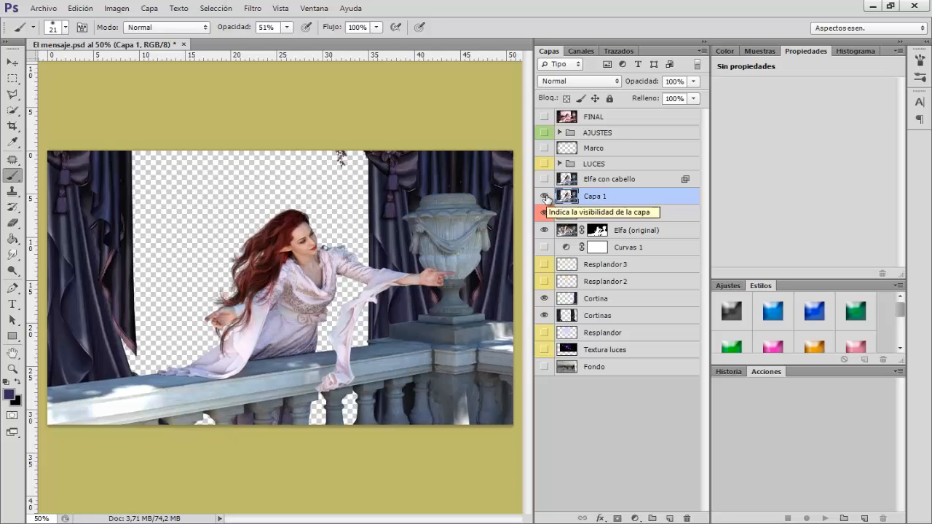
{"action": "left_click", "coordinate": [545, 197], "text": "alt"}
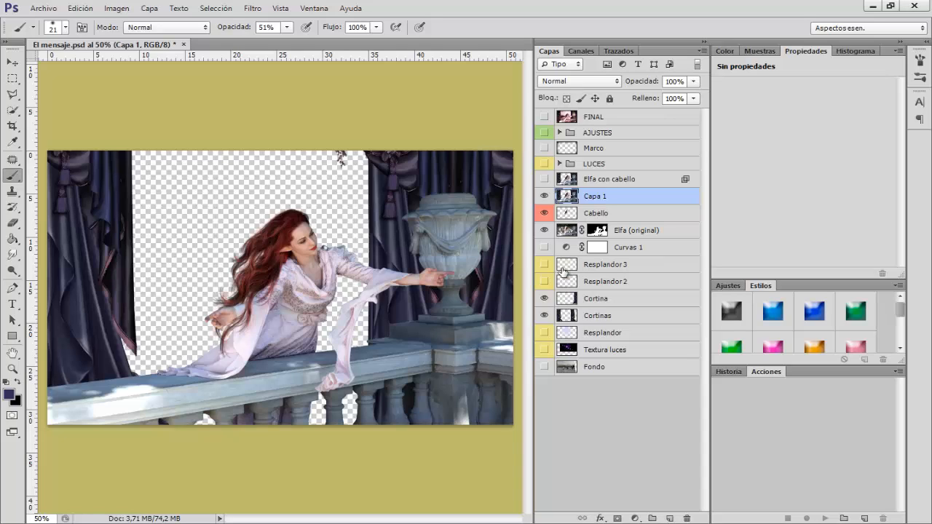
{"action": "key", "text": "Delete"}
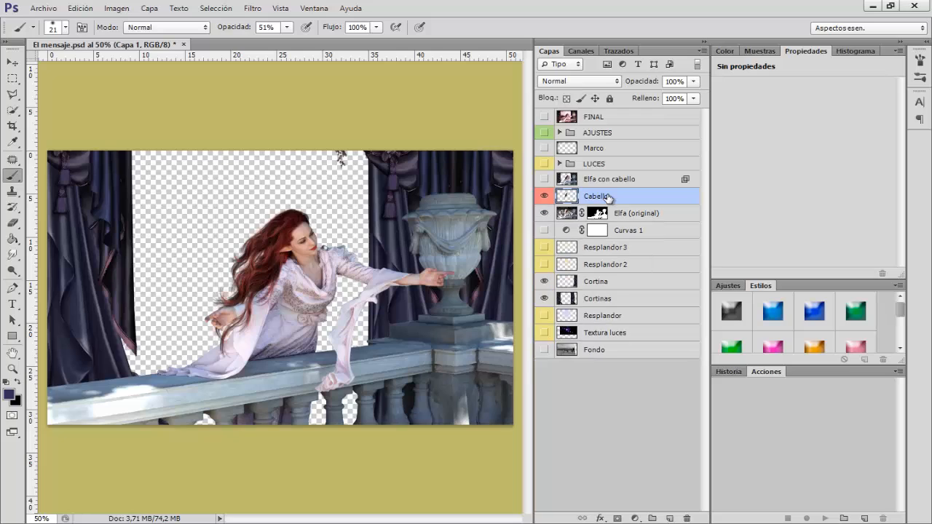
Select the Elfa con cabello layer and make it the only visible layer
{"action": "left_click", "coordinate": [565, 180]}
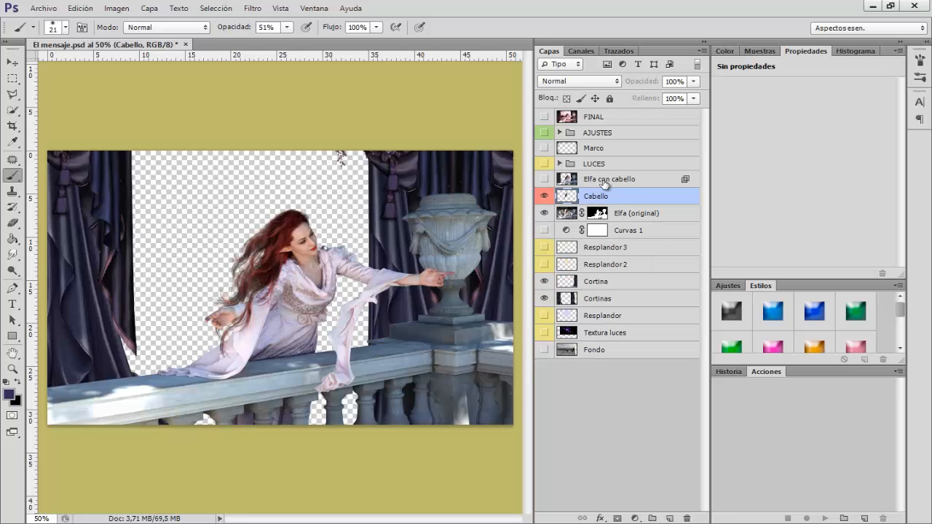
{"action": "left_click", "coordinate": [545, 180]}
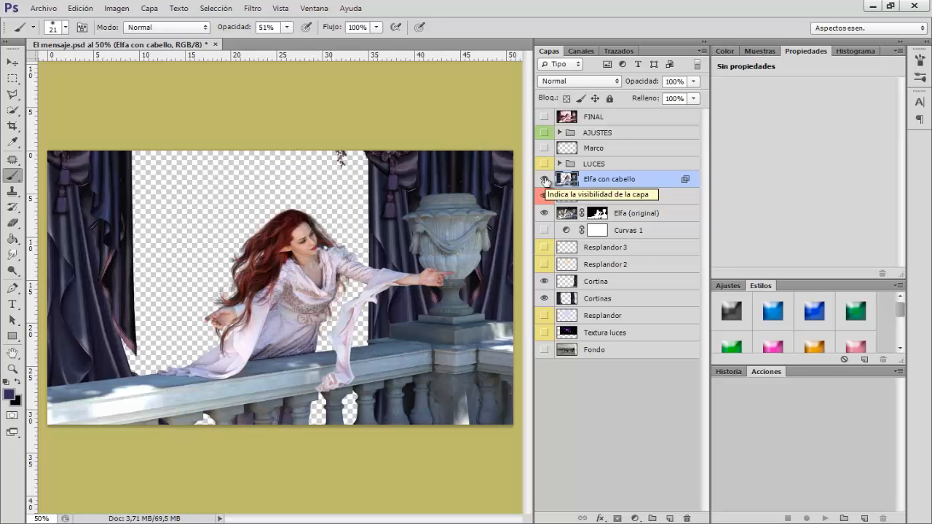
{"action": "left_click", "coordinate": [545, 180], "text": "alt"}
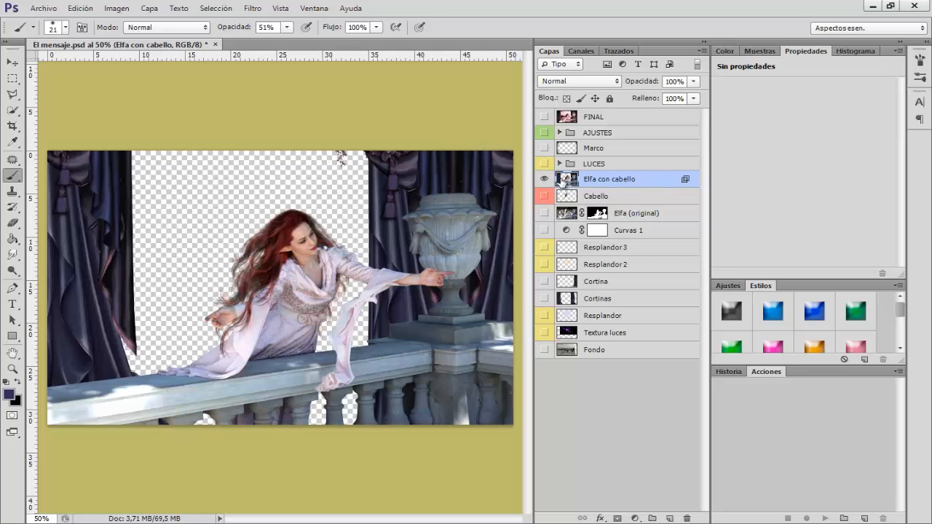
Rename the Elfa con cabello layer as ESTILO and give it the blue (Azul) colour label
{"action": "double_click", "coordinate": [620, 180]}
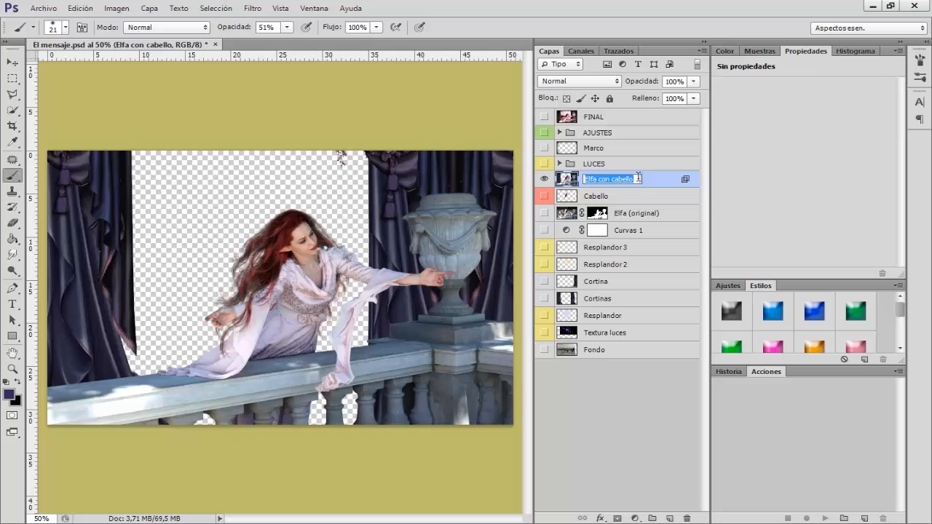
{"action": "type", "text": "ESTILO"}
{"action": "key", "text": "Return"}
{"action": "right_click", "coordinate": [546, 187]}
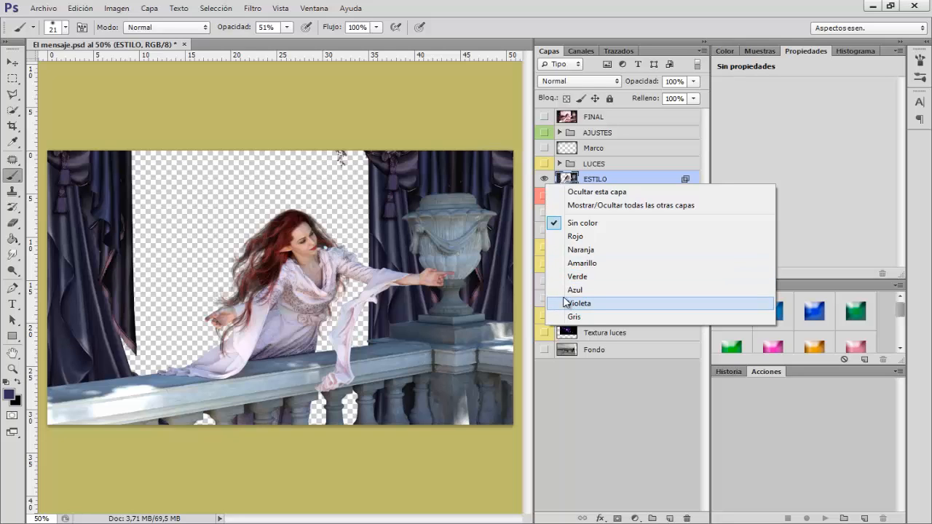
{"action": "left_click", "coordinate": [579, 250]}
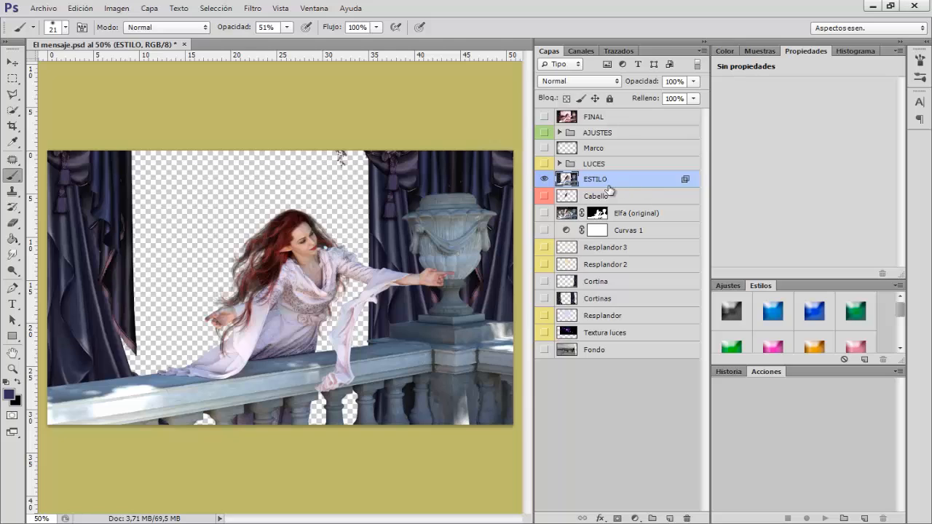
Look over the Inner Glow (Resplandor interior) layer style settings for the ESTILO layer without applying them
{"action": "left_click", "coordinate": [601, 519]}
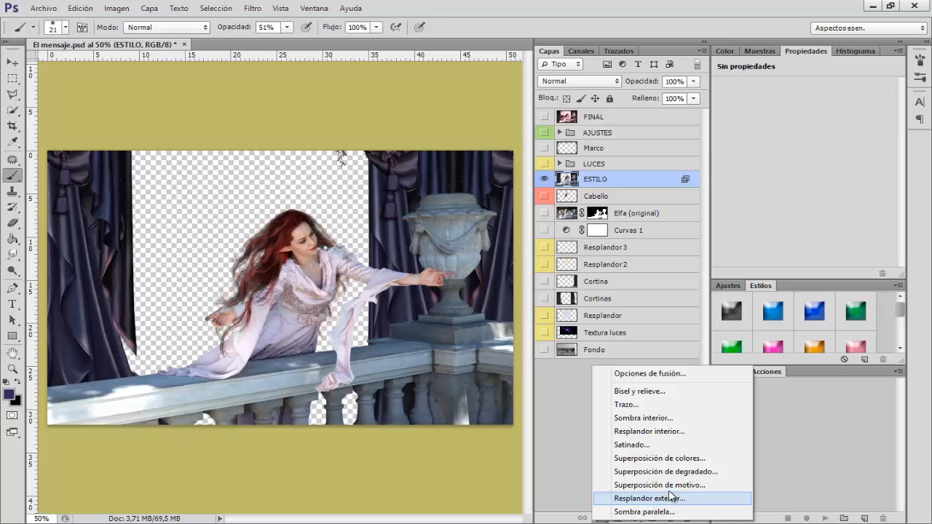
{"action": "left_click", "coordinate": [659, 436]}
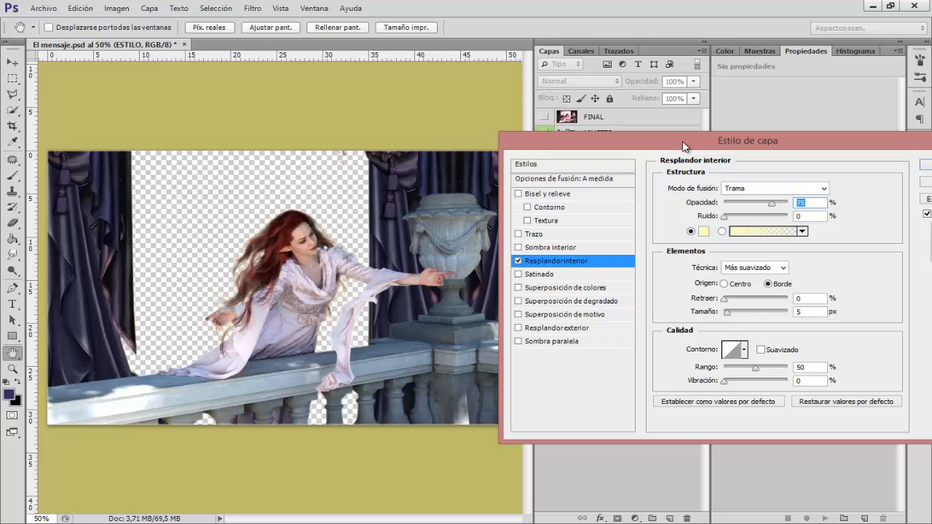
{"action": "left_click_drag", "start_coordinate": [684, 146], "coordinate": [572, 149]}
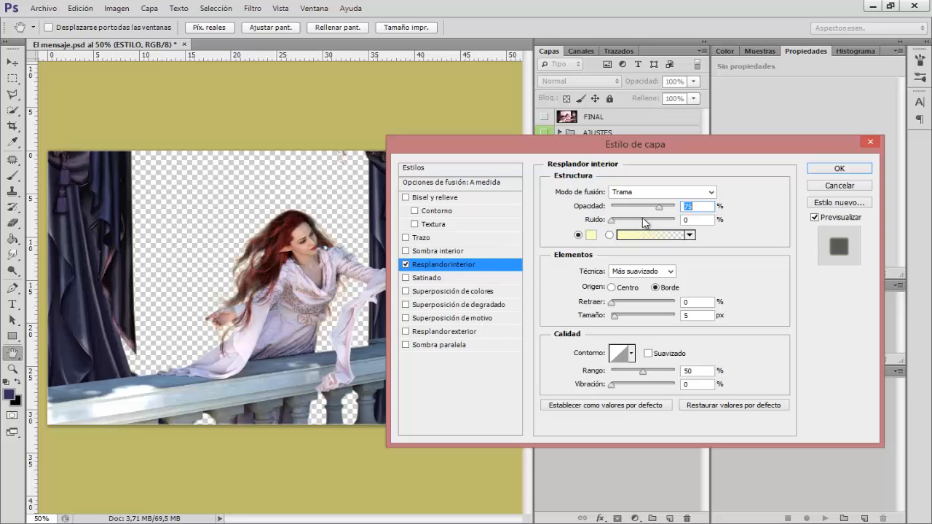
{"action": "left_click", "coordinate": [832, 186]}
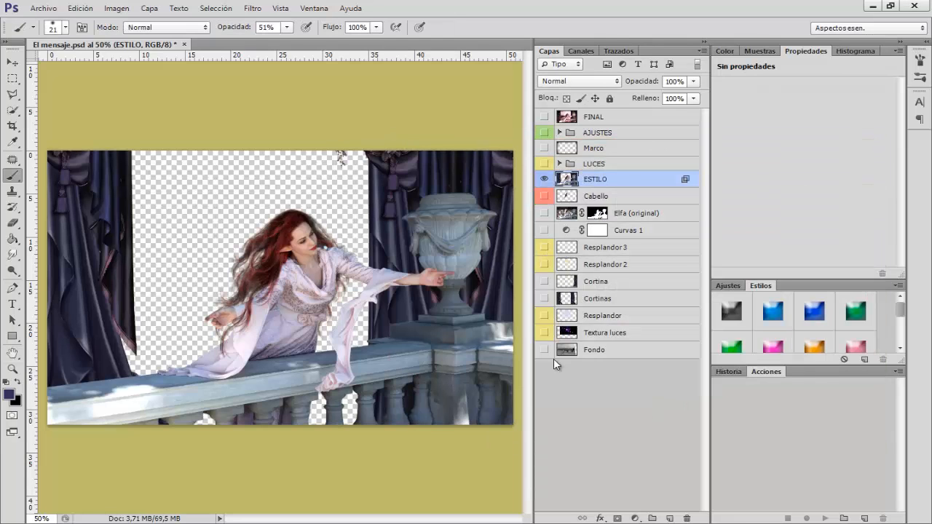
Show the Fondo layer, and expand the AJUSTES group and make it visible
{"action": "left_click", "coordinate": [544, 351]}
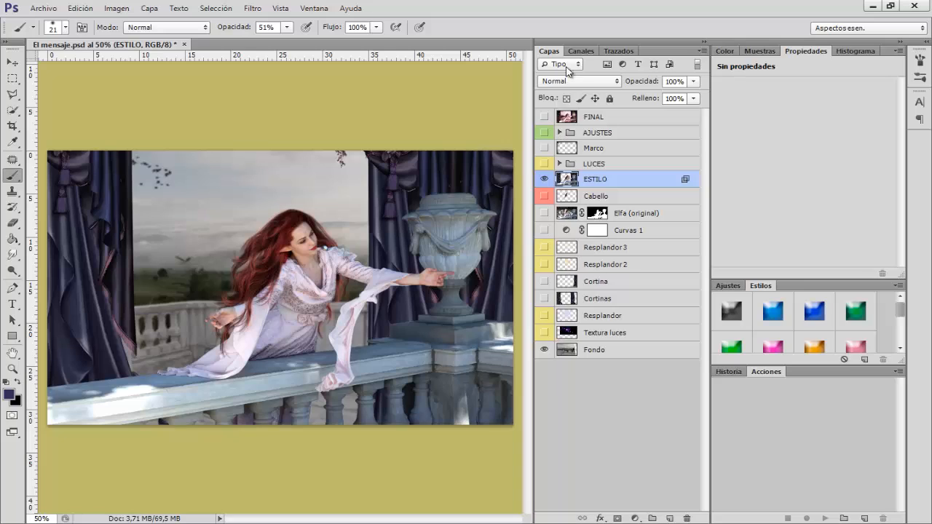
{"action": "left_click", "coordinate": [558, 133]}
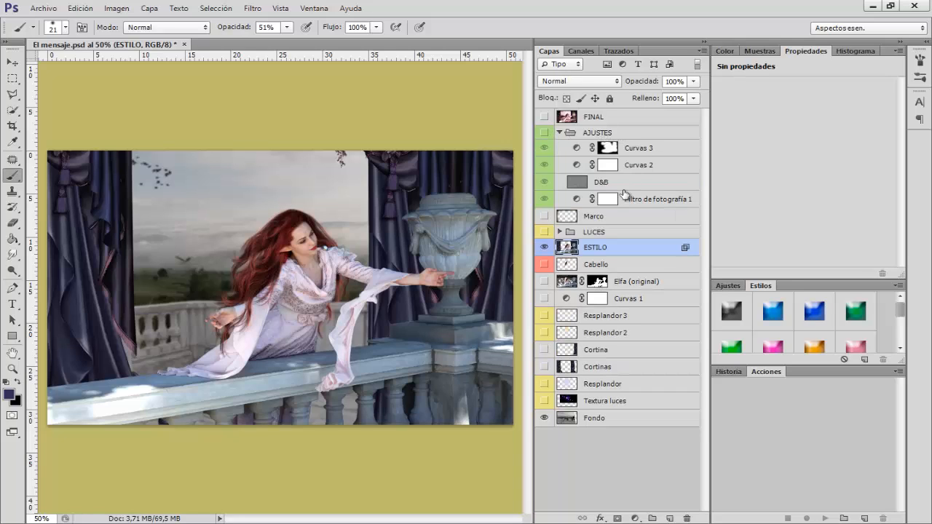
{"action": "left_click", "coordinate": [544, 132]}
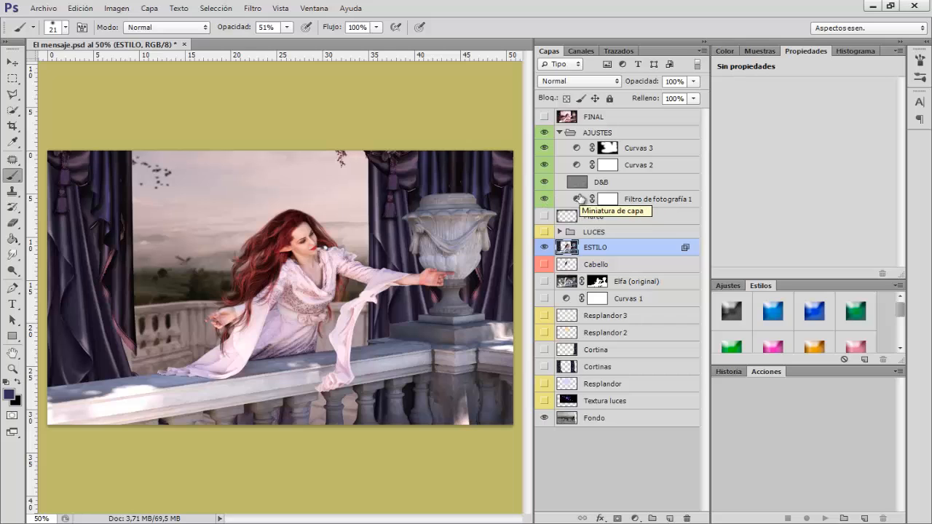
Inspect the settings of the Filtro de fotografía 1 layer and compare the image with and without the D&B layer
{"action": "left_click", "coordinate": [648, 200]}
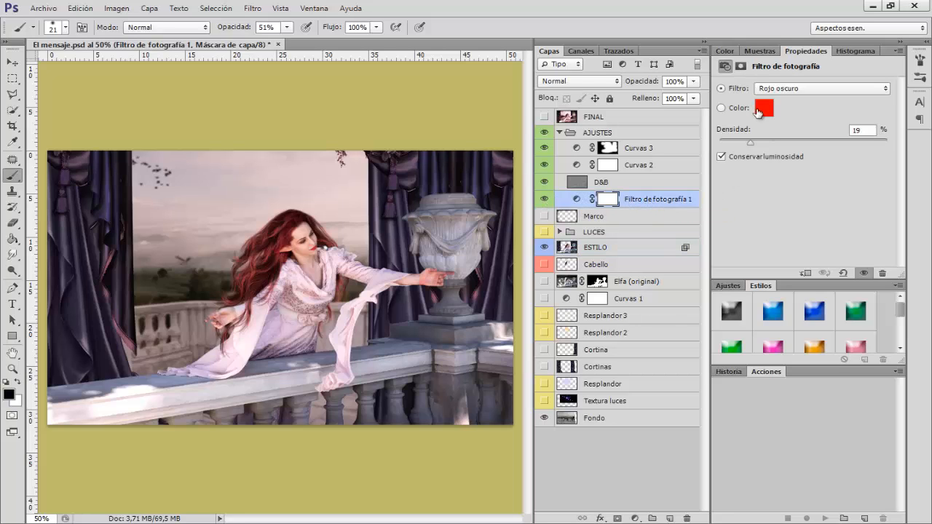
{"action": "left_click", "coordinate": [643, 187]}
{"action": "left_click", "coordinate": [545, 182]}
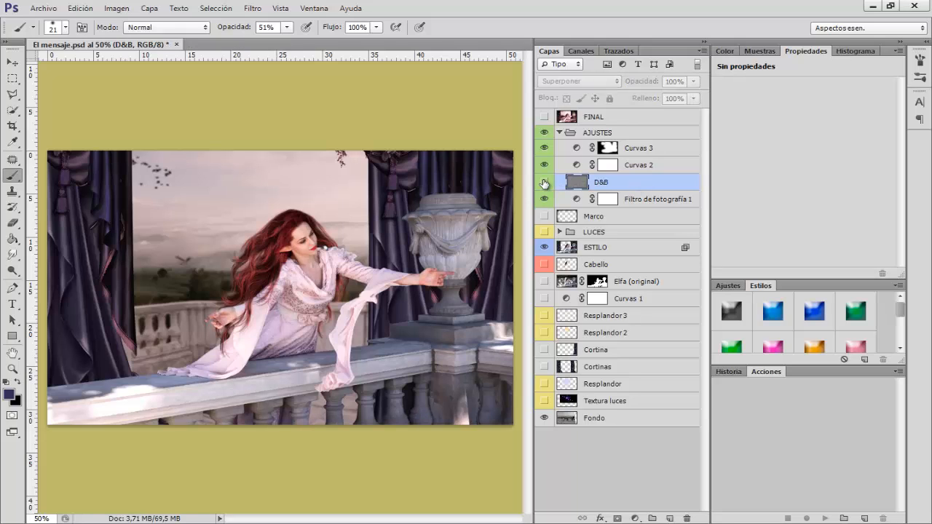
{"action": "left_click", "coordinate": [545, 183]}
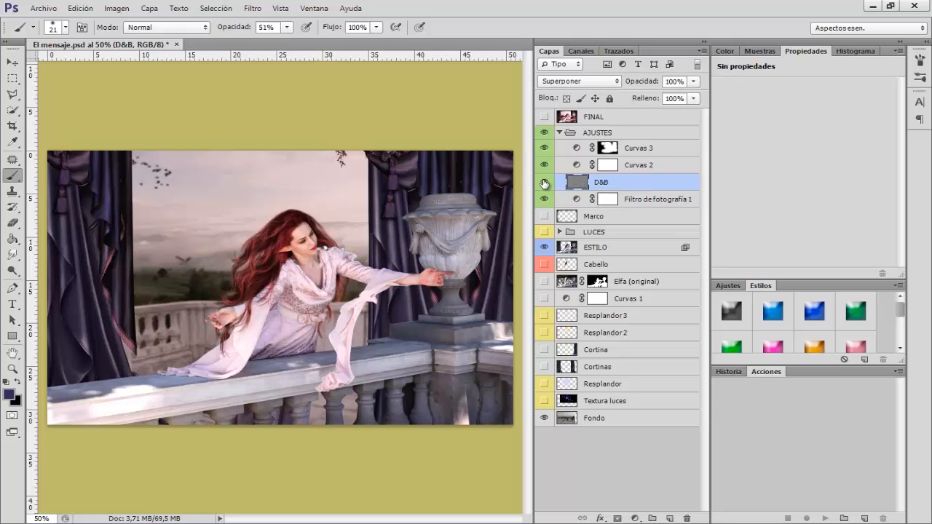
{"action": "left_click", "coordinate": [544, 183]}
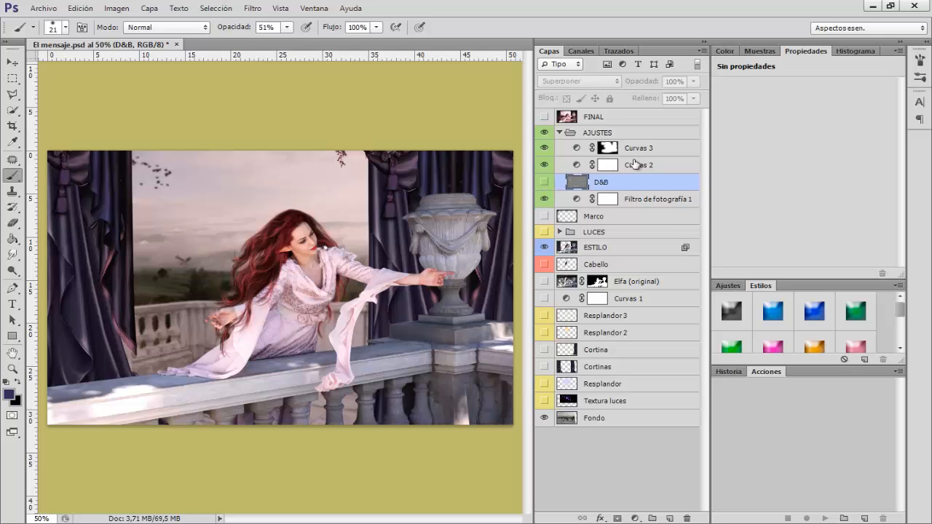
Show the D&B and Curvas 1 layers and collapse the AJUSTES group
{"action": "left_click", "coordinate": [545, 183]}
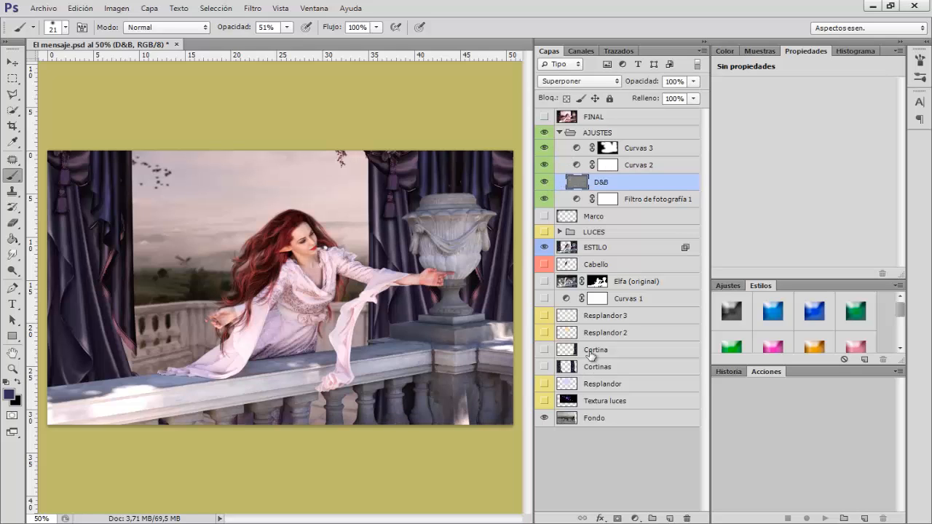
{"action": "left_click", "coordinate": [544, 298]}
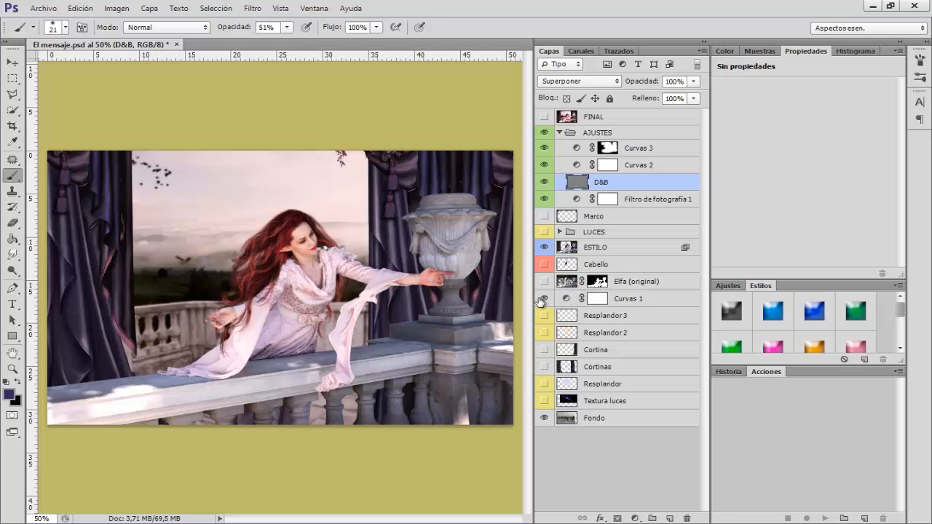
{"action": "left_click", "coordinate": [559, 132]}
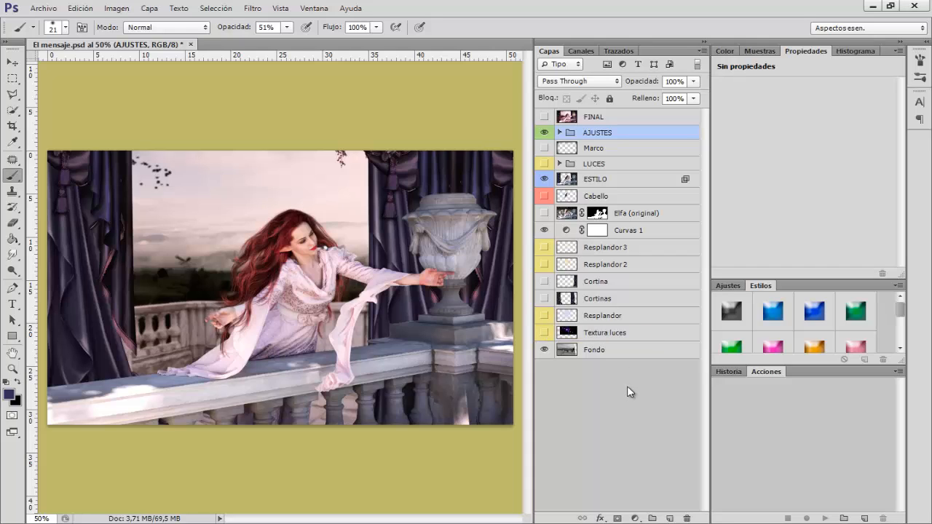
Show the Resplandor layer, view it in isolation to check its blend settings, and restore the other visible layers
{"action": "left_click", "coordinate": [545, 315]}
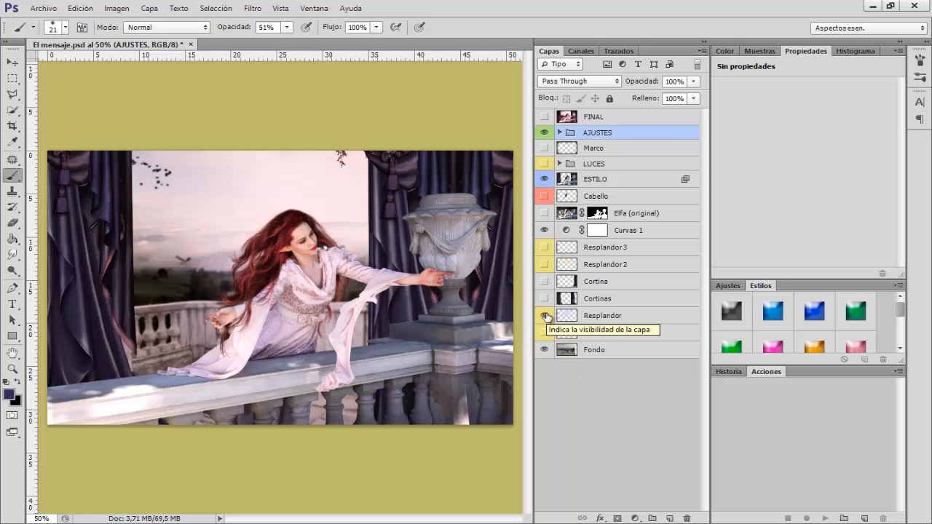
{"action": "left_click", "coordinate": [546, 317], "text": "alt"}
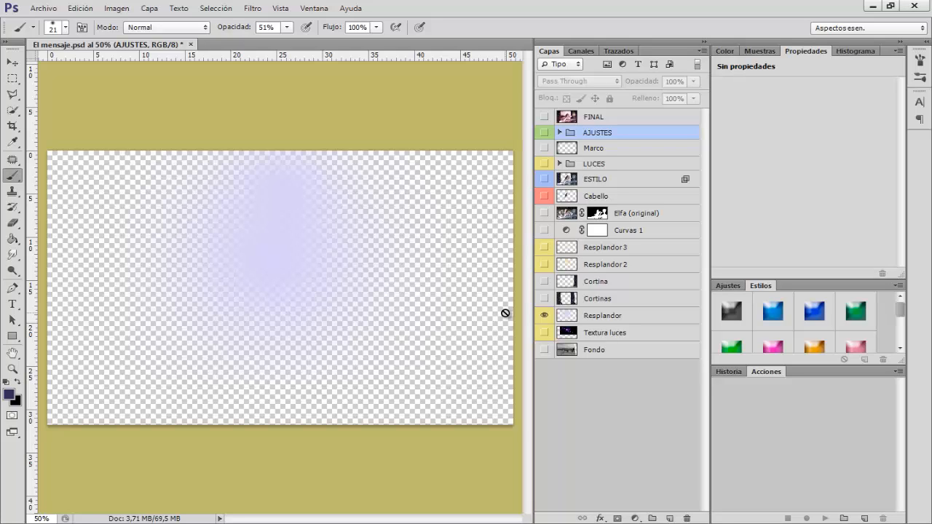
{"action": "left_click", "coordinate": [544, 316]}
{"action": "left_click", "coordinate": [603, 318]}
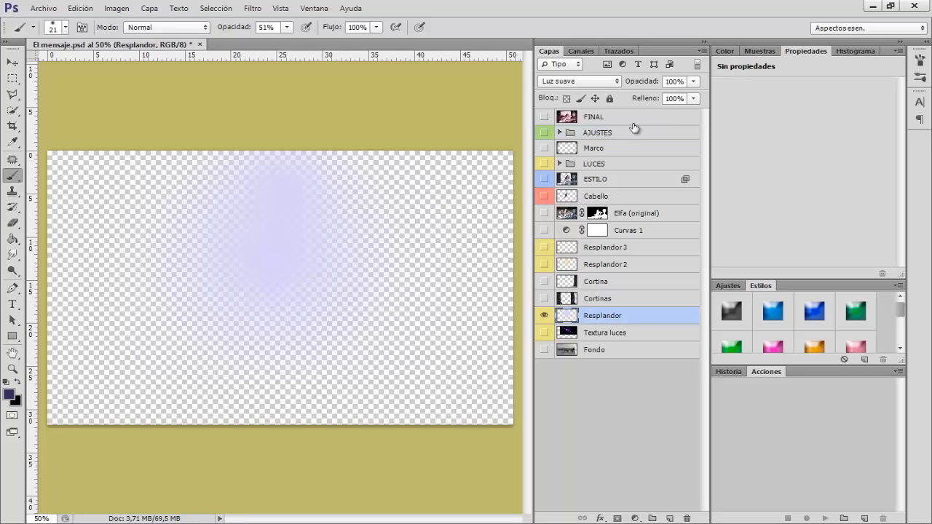
{"action": "left_click", "coordinate": [545, 318], "text": "alt"}
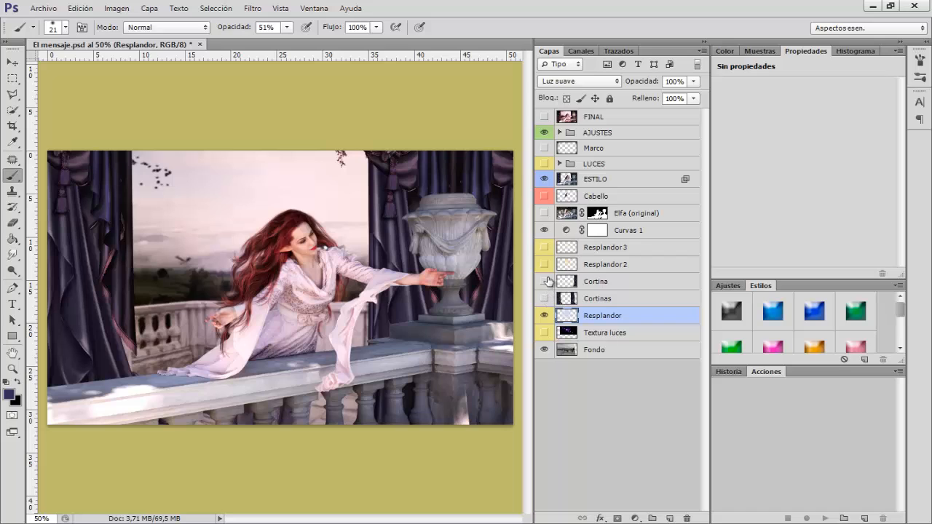
Show the Resplandor 2 layer, view it in isolation to check its blend mode and opacity, and restore the other visible layers
{"action": "left_click", "coordinate": [544, 265]}
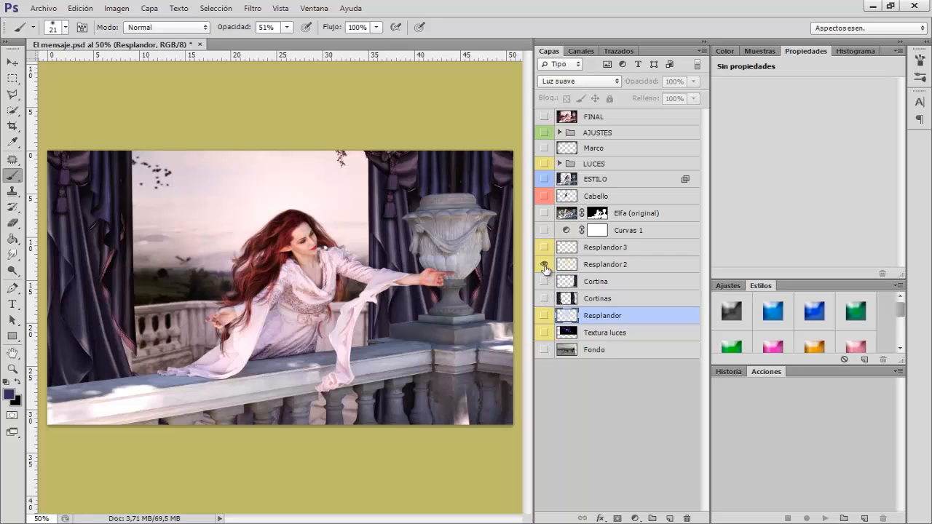
{"action": "left_click", "coordinate": [545, 265], "text": "alt"}
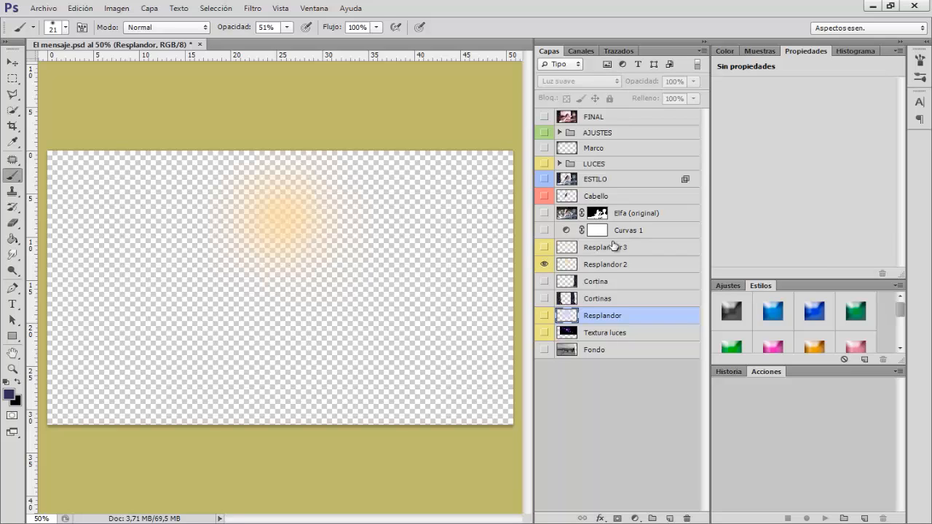
{"action": "left_click", "coordinate": [609, 265]}
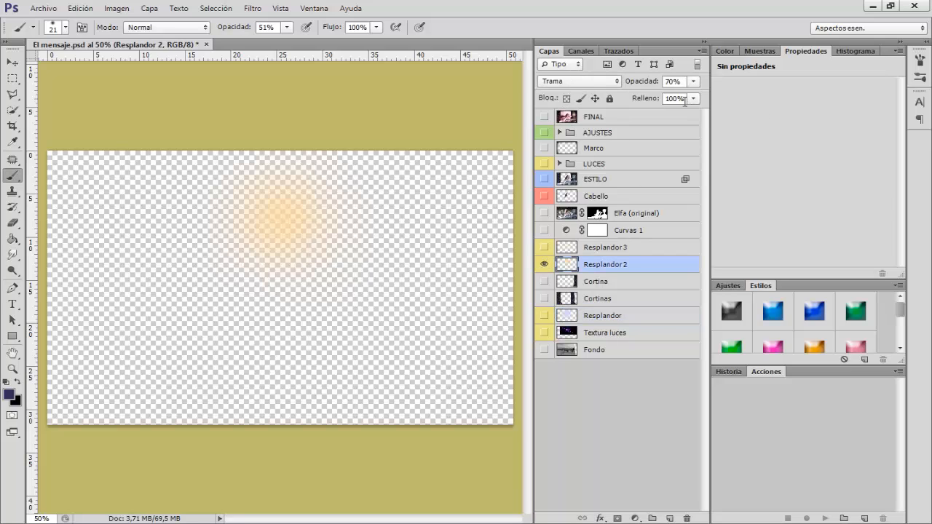
{"action": "left_click", "coordinate": [544, 265], "text": "alt"}
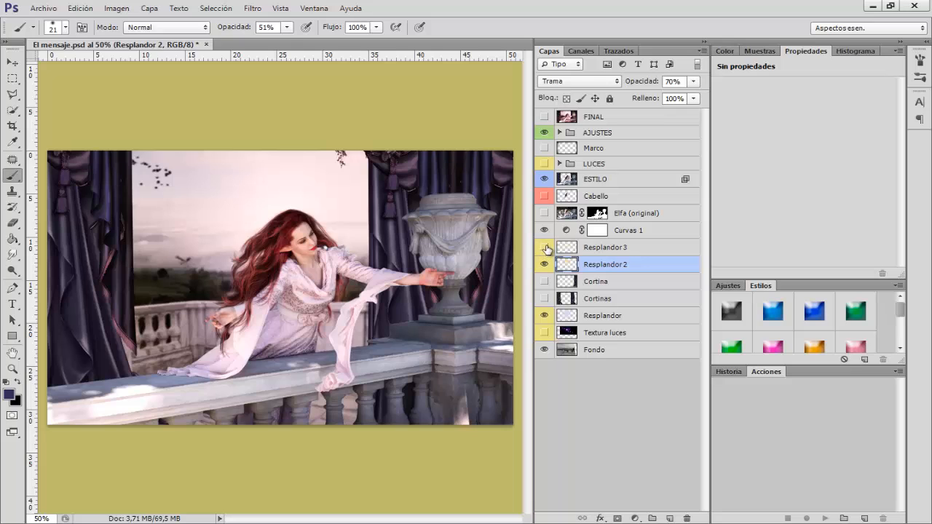
Show and select the Resplandor 3 layer, view it in isolation, and restore the other visible layers
{"action": "left_click", "coordinate": [547, 249]}
{"action": "left_click", "coordinate": [588, 252]}
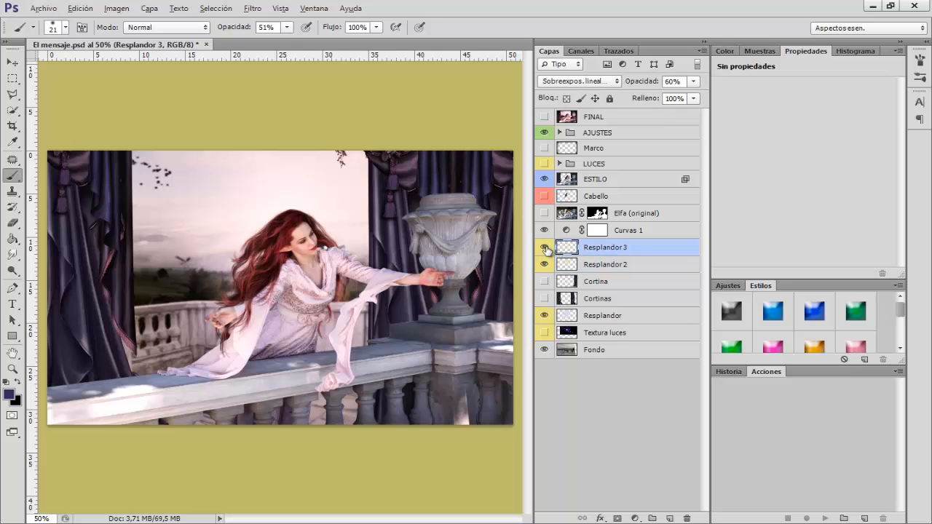
{"action": "left_click", "coordinate": [545, 249], "text": "alt"}
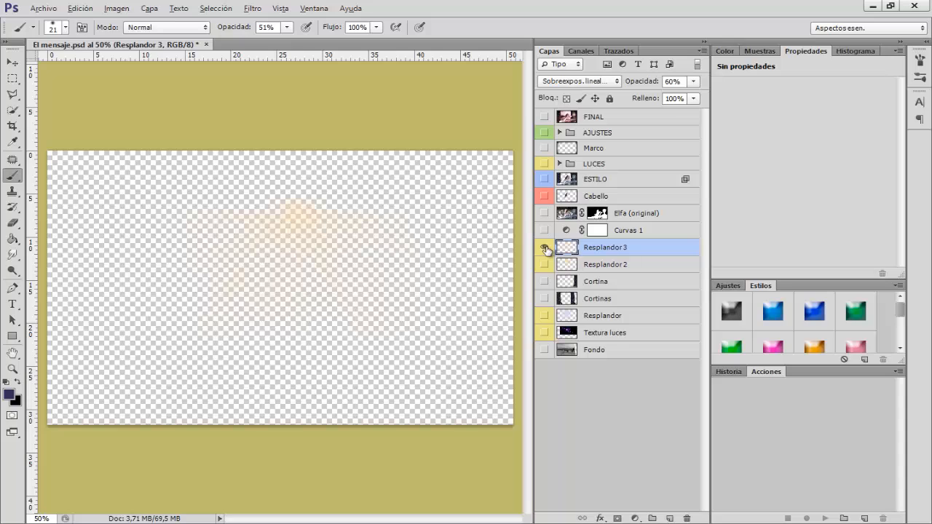
{"action": "left_click", "coordinate": [546, 248], "text": "alt"}
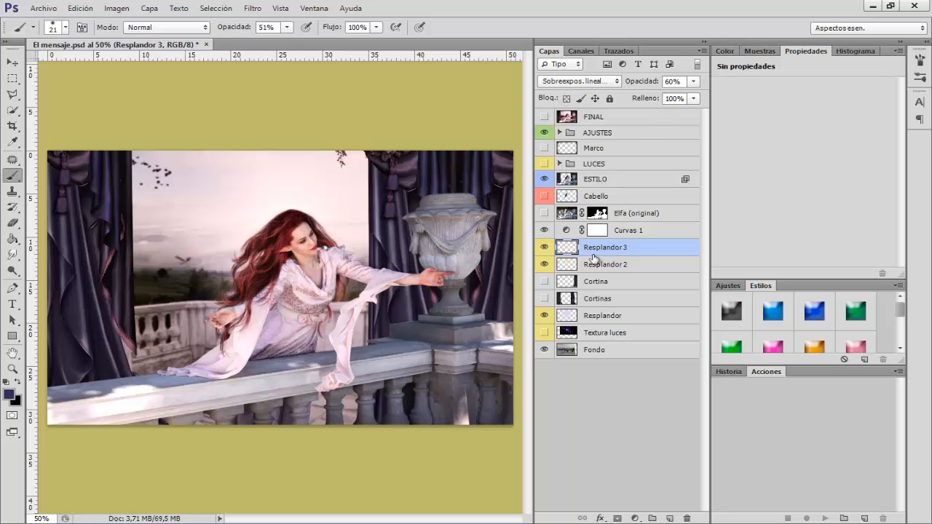
Show the Textura luces layer and select it to check its blend mode and opacity
{"action": "left_click", "coordinate": [545, 333]}
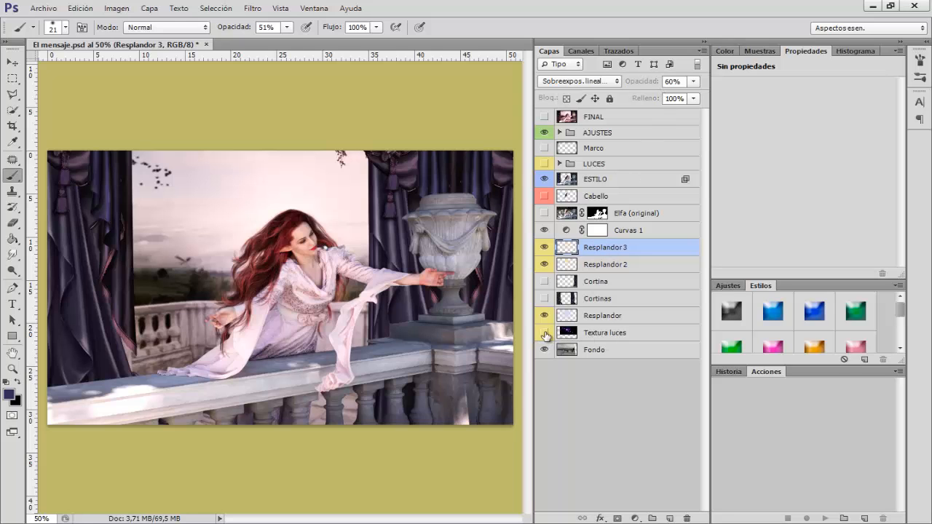
{"action": "left_click", "coordinate": [544, 332], "text": "alt"}
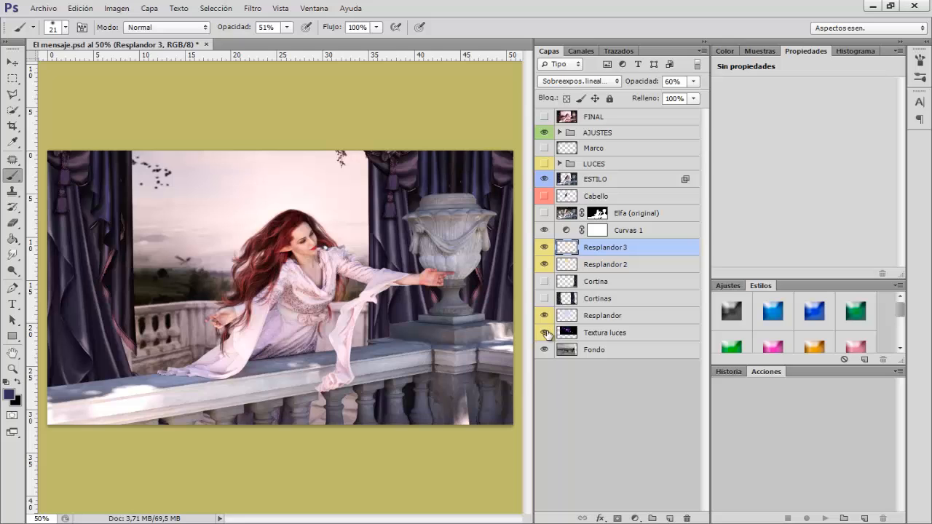
{"action": "left_click", "coordinate": [593, 333]}
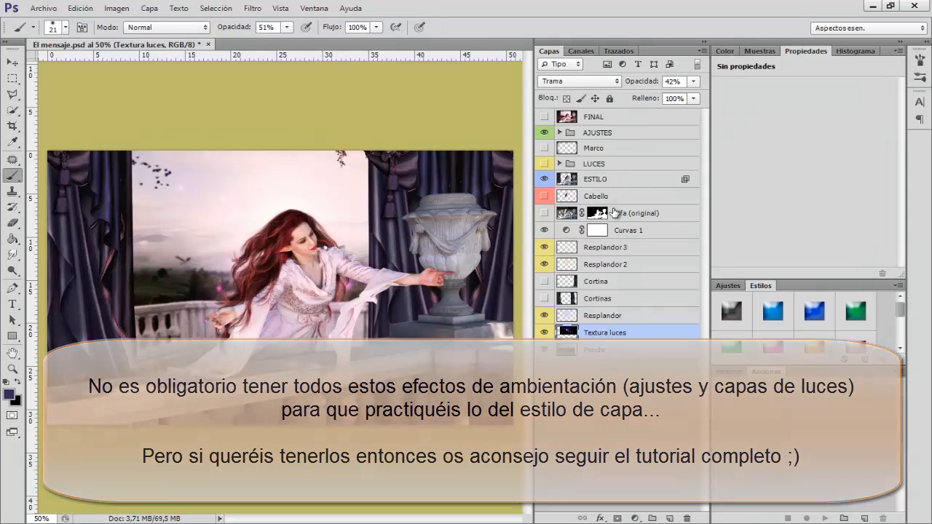
Add an Inner Glow (Resplandor interior) layer style to the ESTILO layer
{"action": "left_click", "coordinate": [605, 181]}
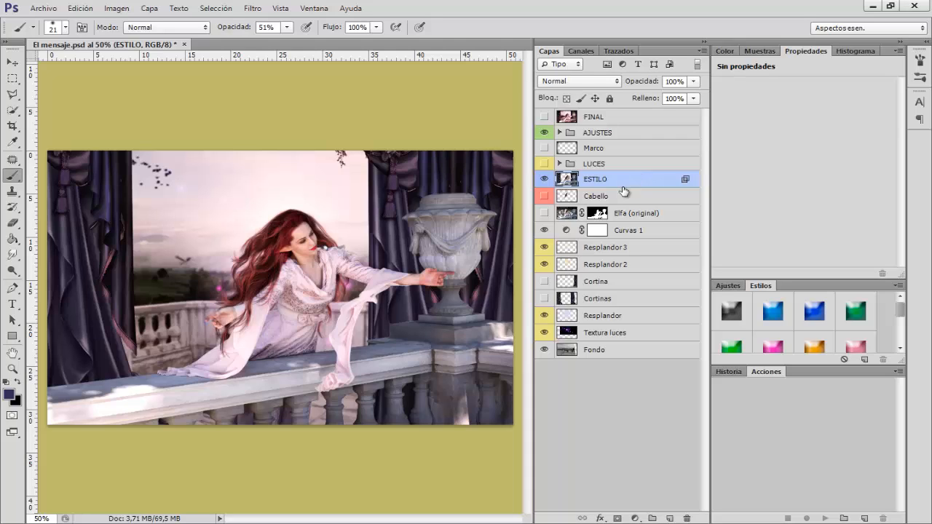
{"action": "left_click", "coordinate": [601, 519]}
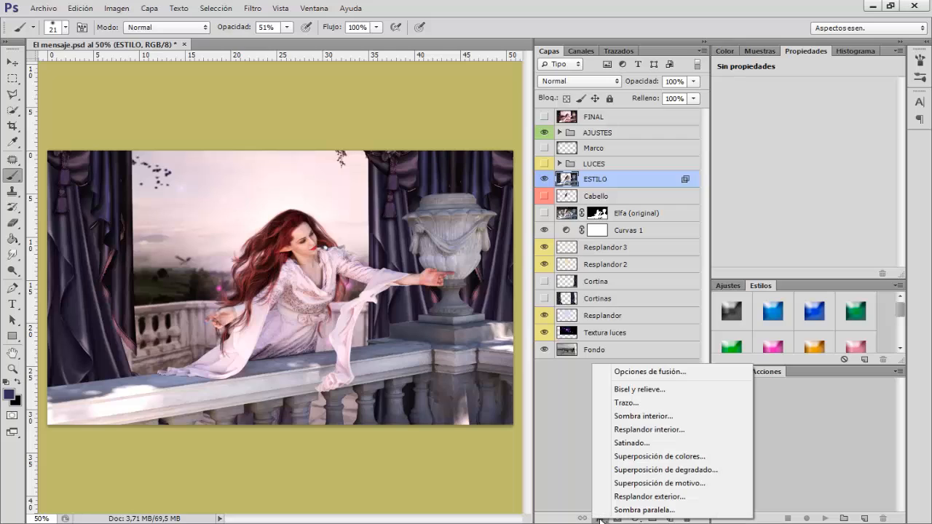
{"action": "left_click", "coordinate": [685, 433]}
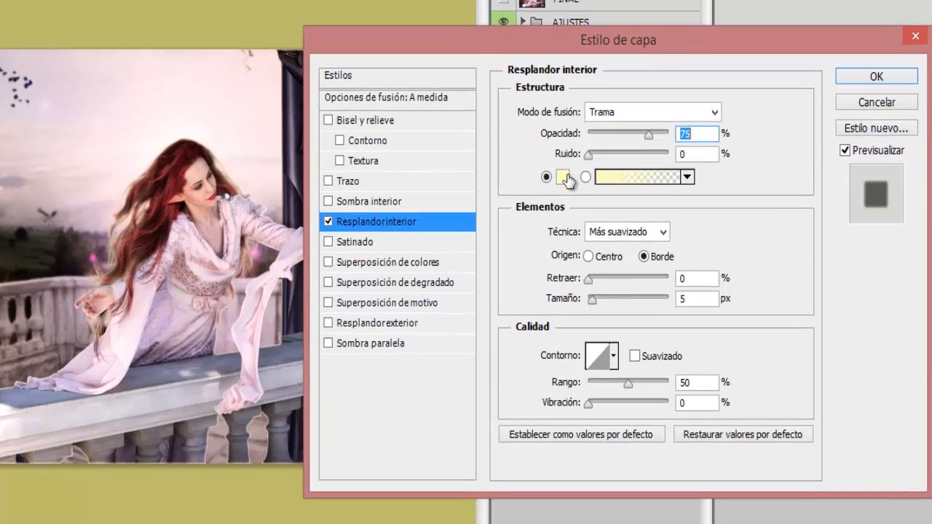
Set the inner glow colour to golden orange f9cd58 and compare the image with and without the effect preview
{"action": "left_click", "coordinate": [564, 178]}
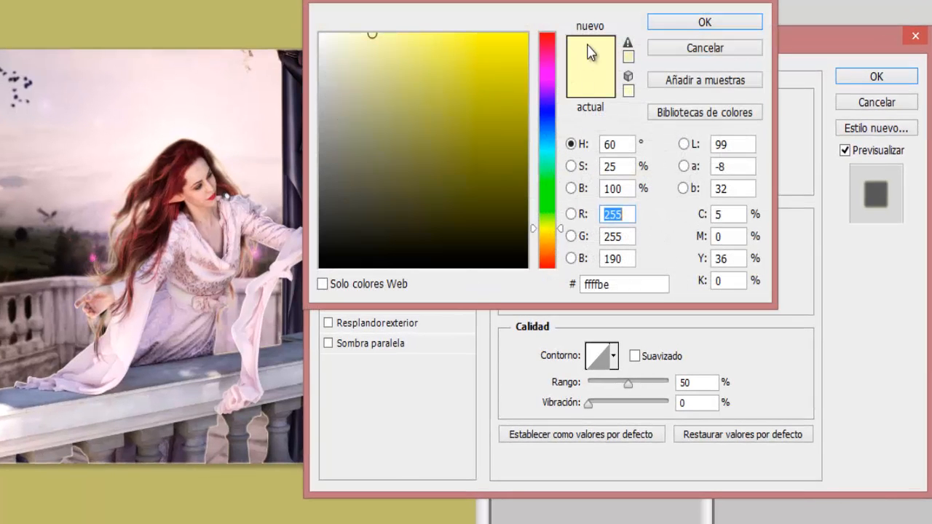
{"action": "left_click", "coordinate": [547, 237]}
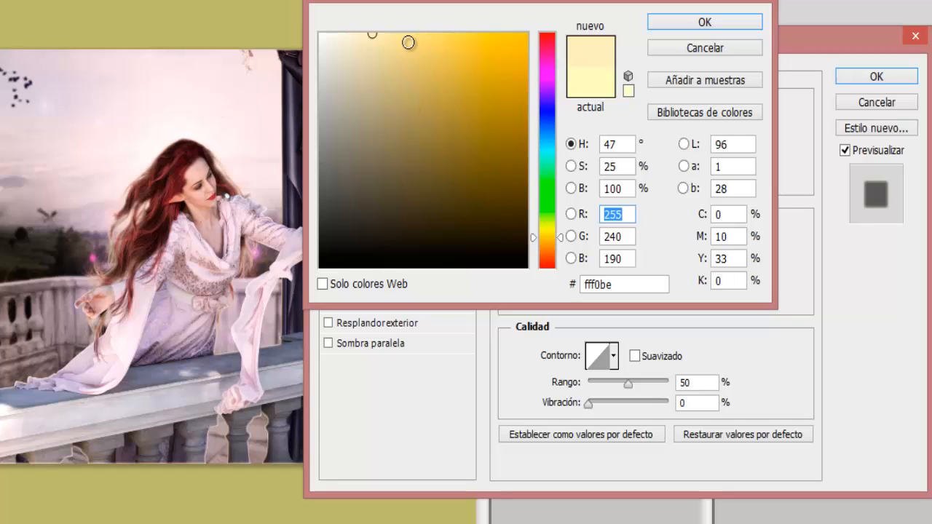
{"action": "mouse_move", "coordinate": [410, 41]}
{"action": "left_mouse_down"}
{"action": "mouse_move", "coordinate": [476, 29]}
{"action": "mouse_move", "coordinate": [453, 38]}
{"action": "left_mouse_up"}
{"action": "left_click_drag", "start_coordinate": [531, 238], "coordinate": [531, 240]}
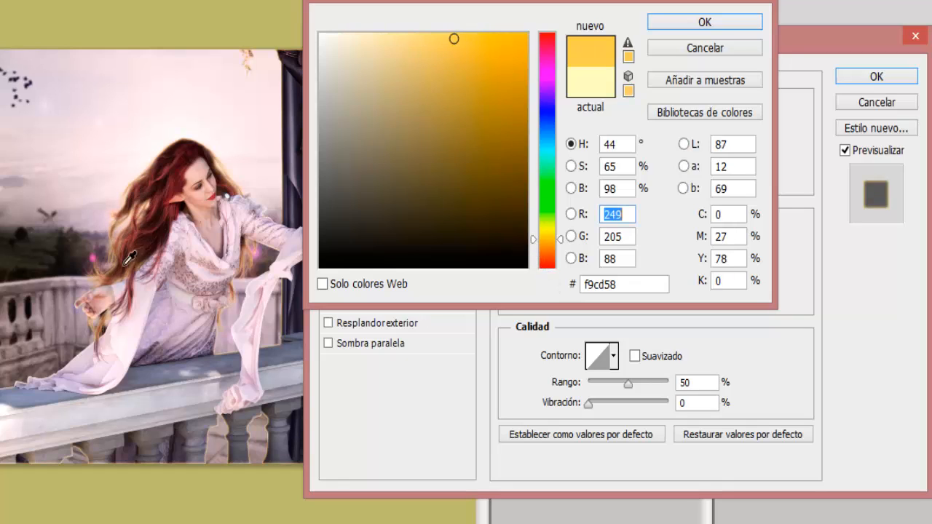
{"action": "left_click", "coordinate": [705, 23]}
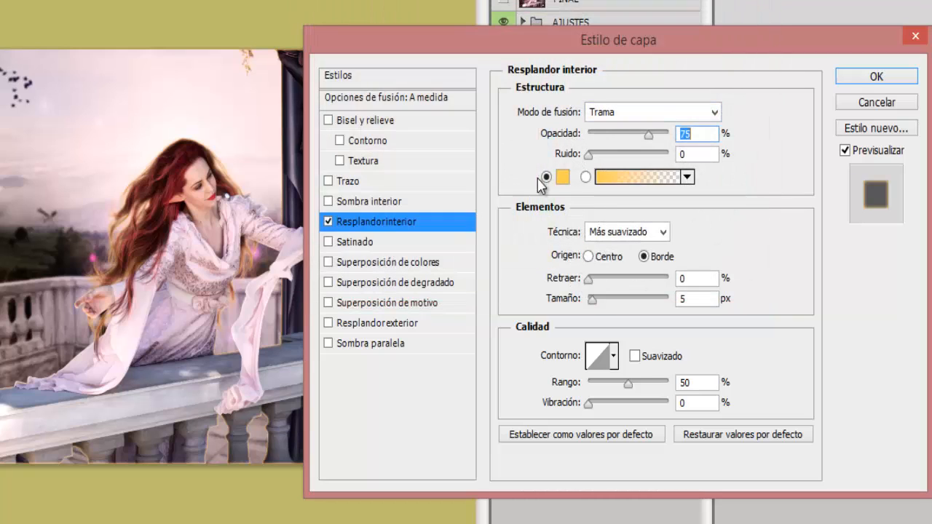
{"action": "left_click", "coordinate": [846, 152]}
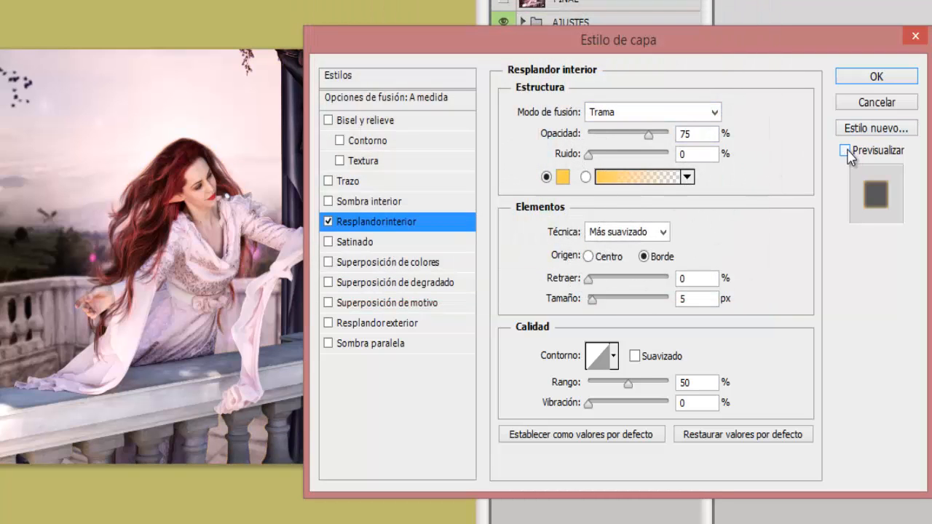
{"action": "left_click", "coordinate": [846, 152]}
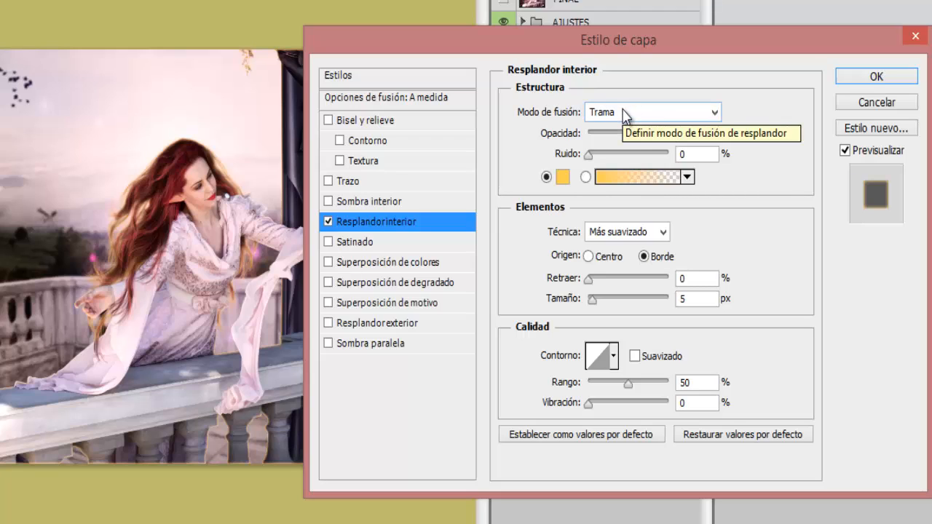
Try several blend modes for the inner glow, including Luz fuerte, Luz intensa and Sobreexpos. lineal (Añadir)
{"action": "left_click", "coordinate": [622, 113]}
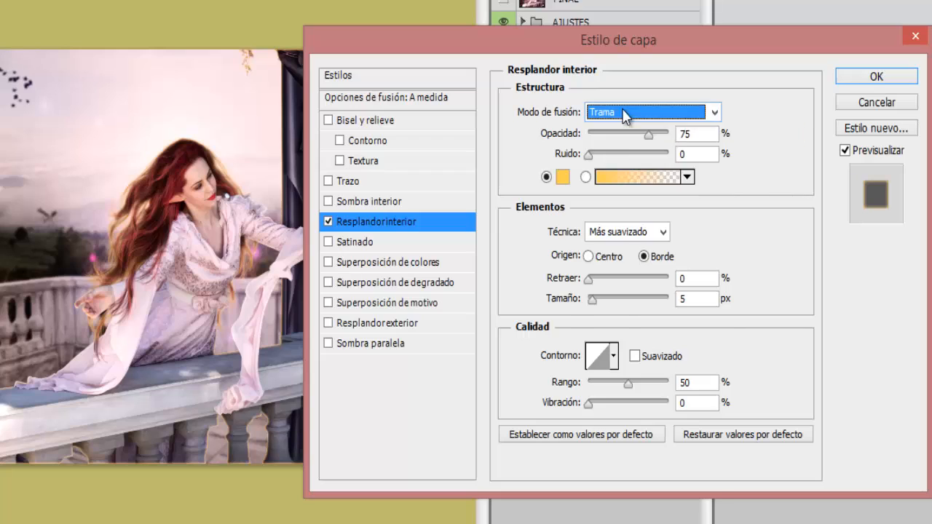
{"action": "left_click", "coordinate": [623, 114]}
{"action": "scroll", "coordinate": [624, 117], "scroll_direction": "down", "scroll_amount": 1}
{"action": "scroll", "coordinate": [625, 116], "scroll_direction": "down", "scroll_amount": 3}
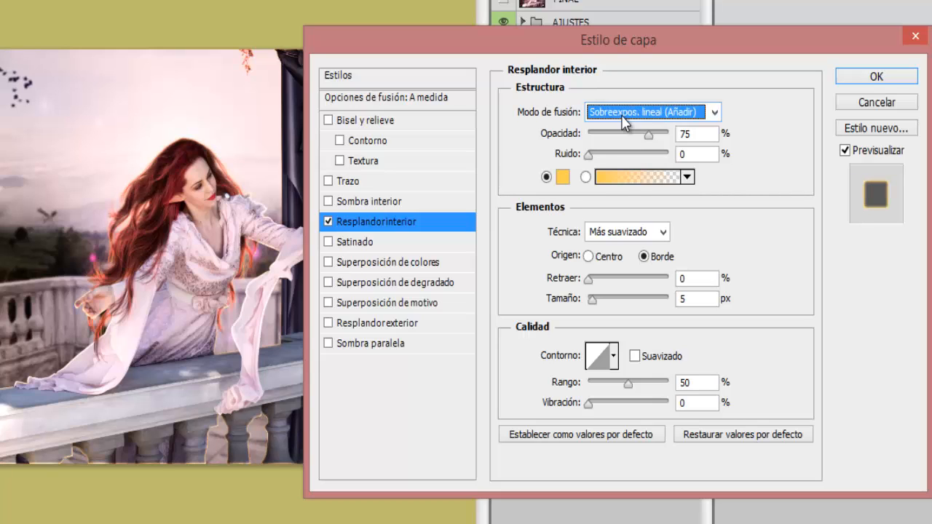
{"action": "scroll", "coordinate": [625, 116], "scroll_direction": "down", "scroll_amount": 3}
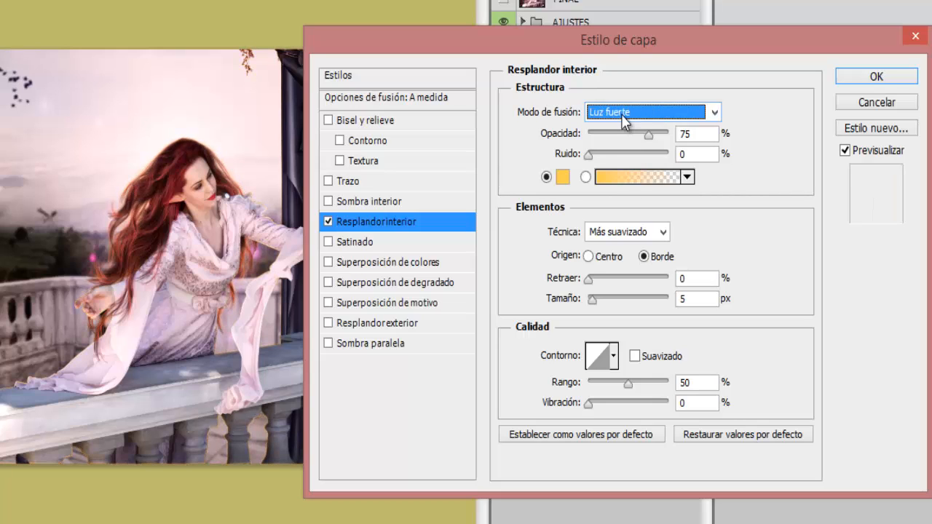
{"action": "left_click", "coordinate": [625, 117]}
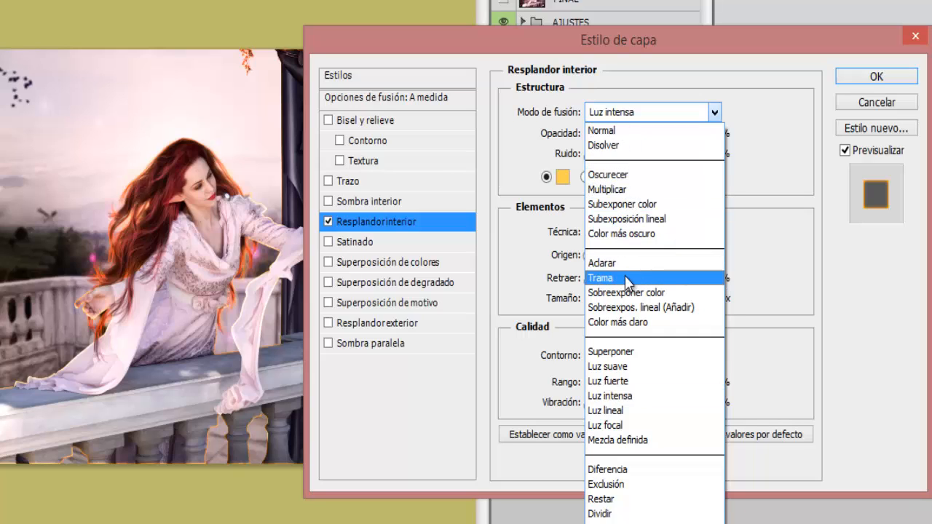
{"action": "left_click", "coordinate": [646, 306]}
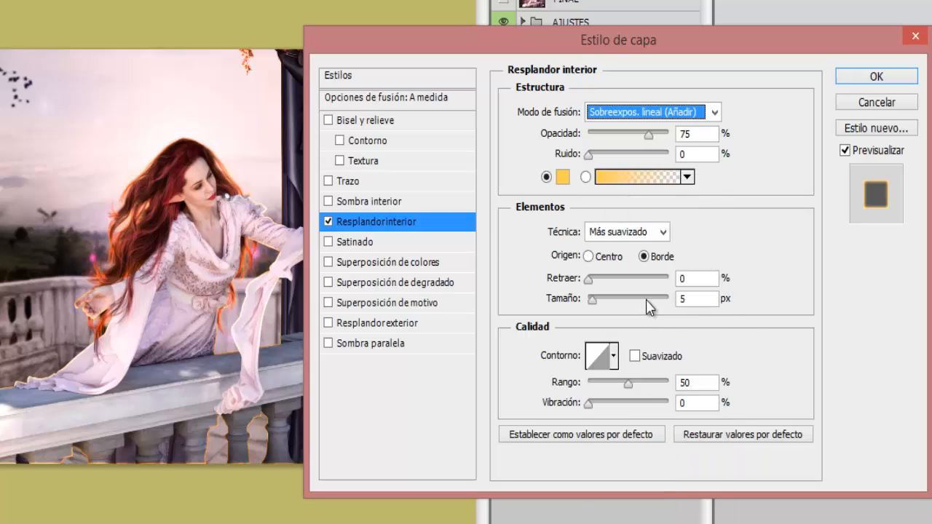
Compare the Superponer, Luz suave and Luz lineal blend modes for the inner glow and return to Sobreexpos. lineal (Añadir)
{"action": "left_click", "coordinate": [644, 111]}
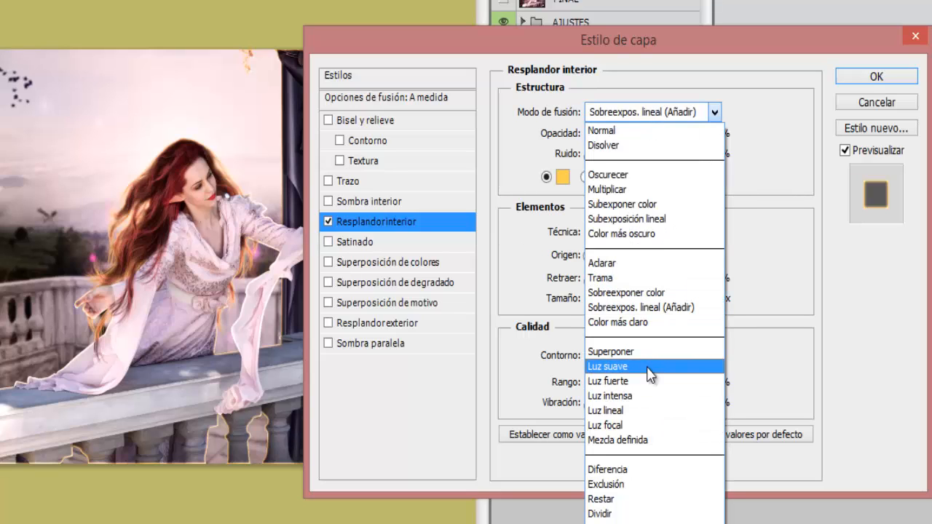
{"action": "left_click", "coordinate": [647, 352]}
{"action": "scroll", "coordinate": [641, 115], "scroll_direction": "down", "scroll_amount": 1}
{"action": "left_click", "coordinate": [641, 114]}
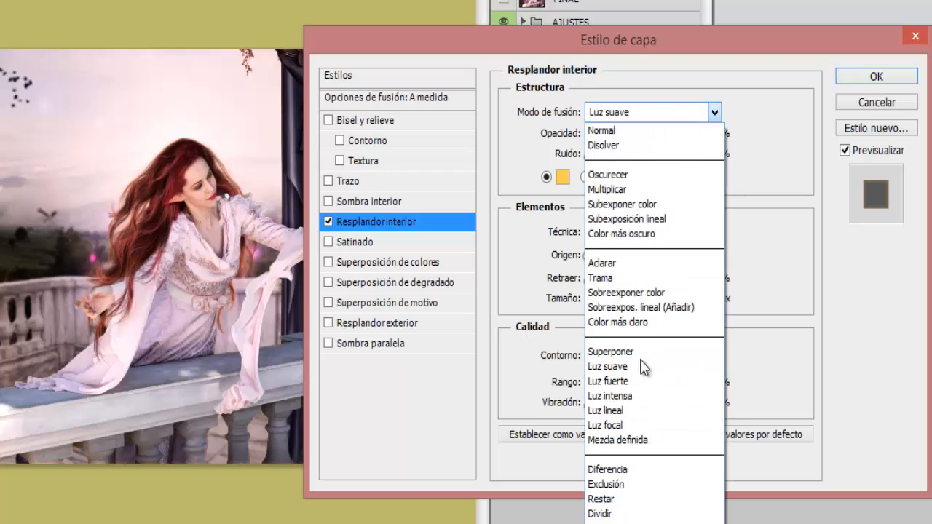
{"action": "left_click", "coordinate": [627, 412]}
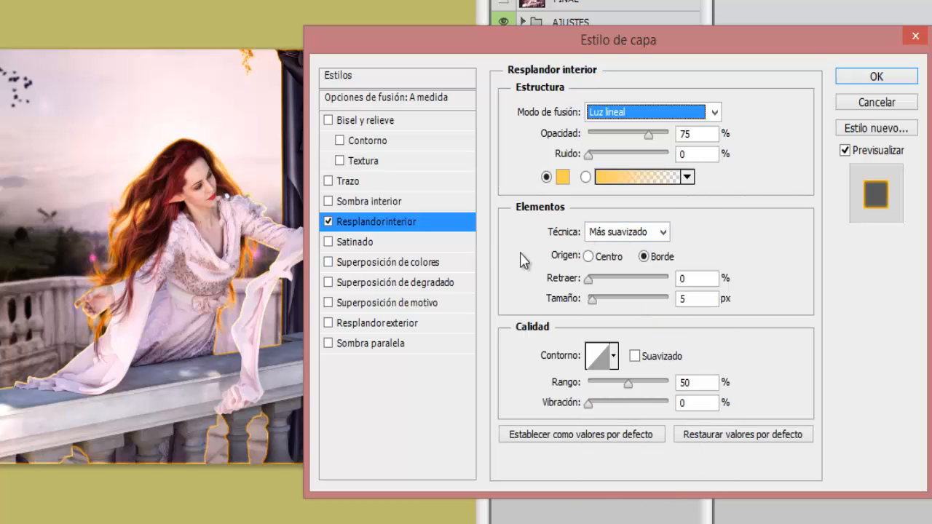
{"action": "left_click", "coordinate": [637, 115]}
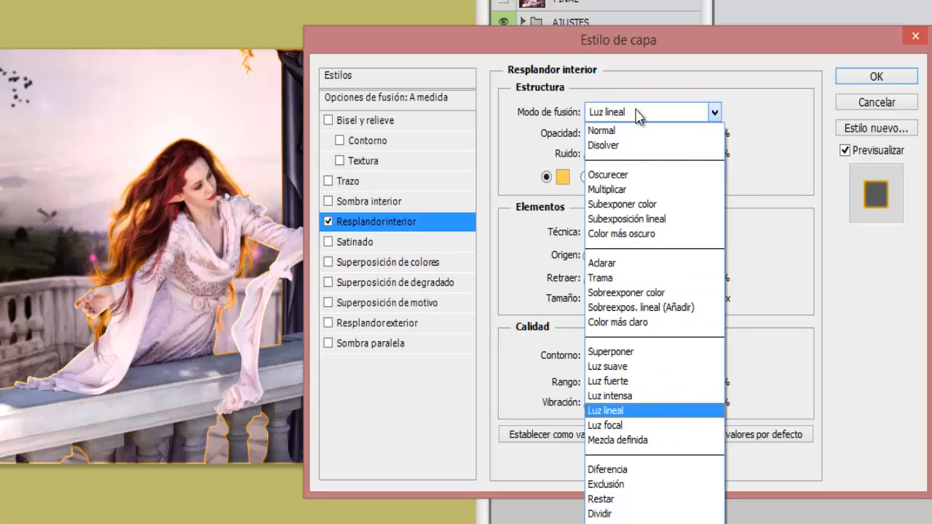
{"action": "left_click", "coordinate": [674, 308]}
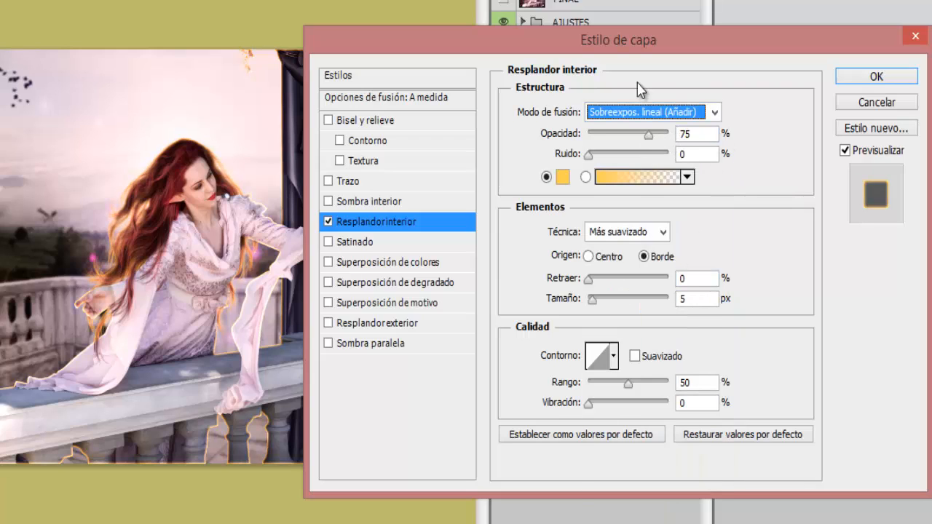
Try out the inner glow's choke (Retraer) and set it to 9%
{"action": "left_click_drag", "start_coordinate": [615, 43], "coordinate": [659, 51]}
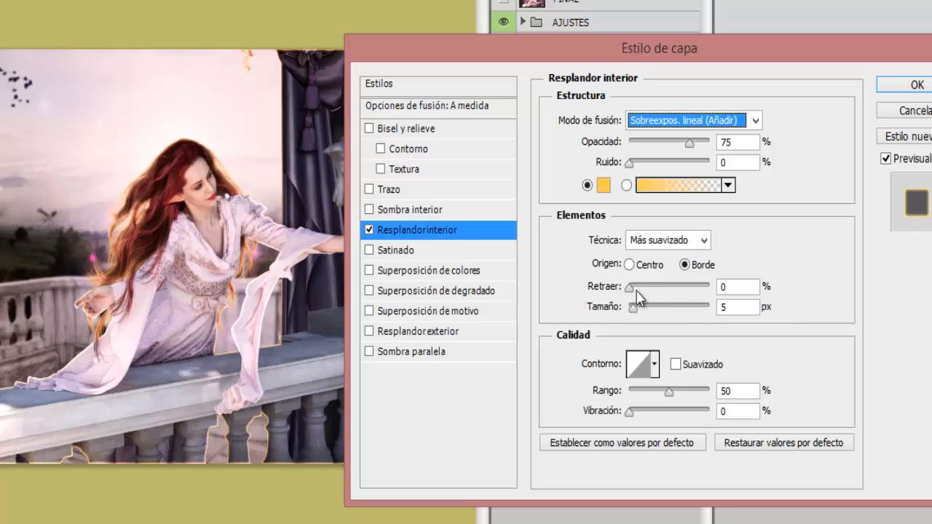
{"action": "left_click_drag", "start_coordinate": [631, 286], "coordinate": [678, 290]}
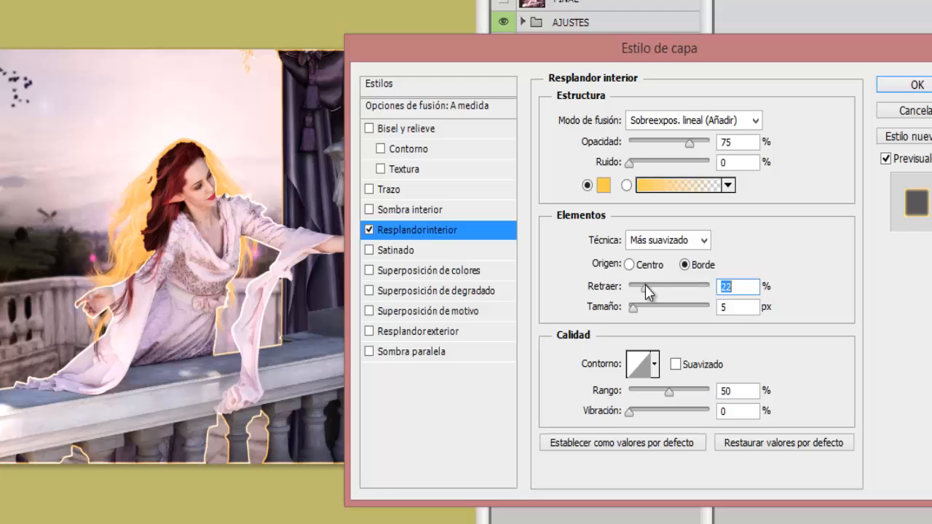
{"action": "mouse_move", "coordinate": [646, 288]}
{"action": "left_mouse_down"}
{"action": "mouse_move", "coordinate": [631, 289]}
{"action": "mouse_move", "coordinate": [638, 285]}
{"action": "left_mouse_up"}
{"action": "key", "text": "BackSpace"}
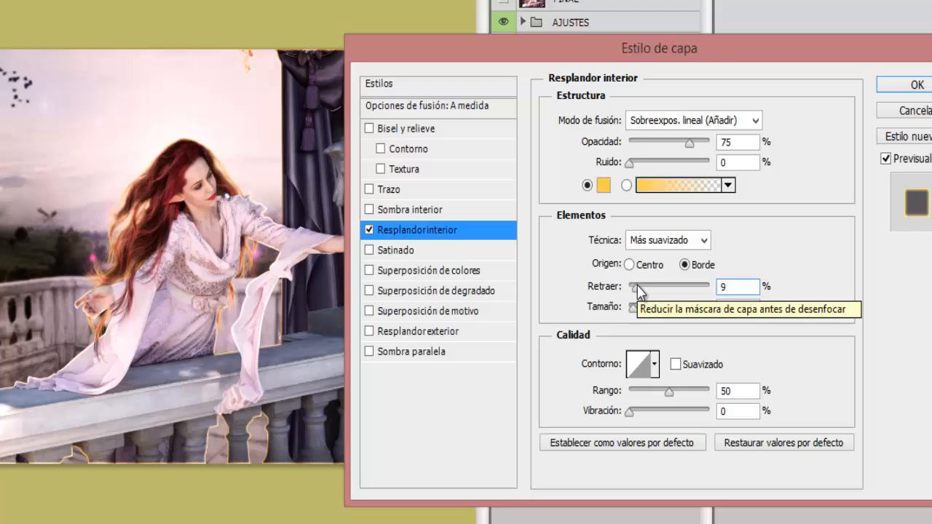
{"action": "type", "text": "9"}
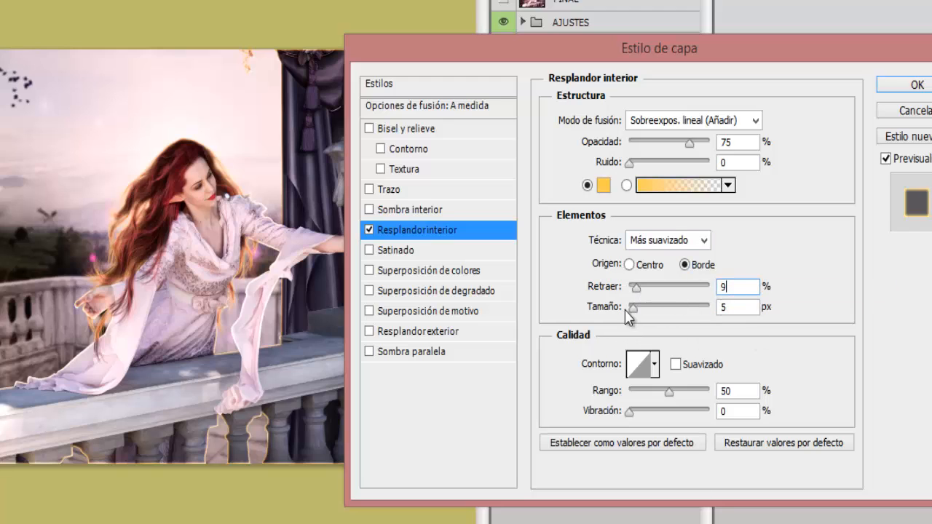
Set the inner glow's size (Tamaño) to 10 px and its range (Rango) to 100%
{"action": "mouse_move", "coordinate": [633, 309]}
{"action": "left_mouse_down"}
{"action": "mouse_move", "coordinate": [660, 309]}
{"action": "mouse_move", "coordinate": [628, 314]}
{"action": "mouse_move", "coordinate": [644, 313]}
{"action": "left_mouse_up"}
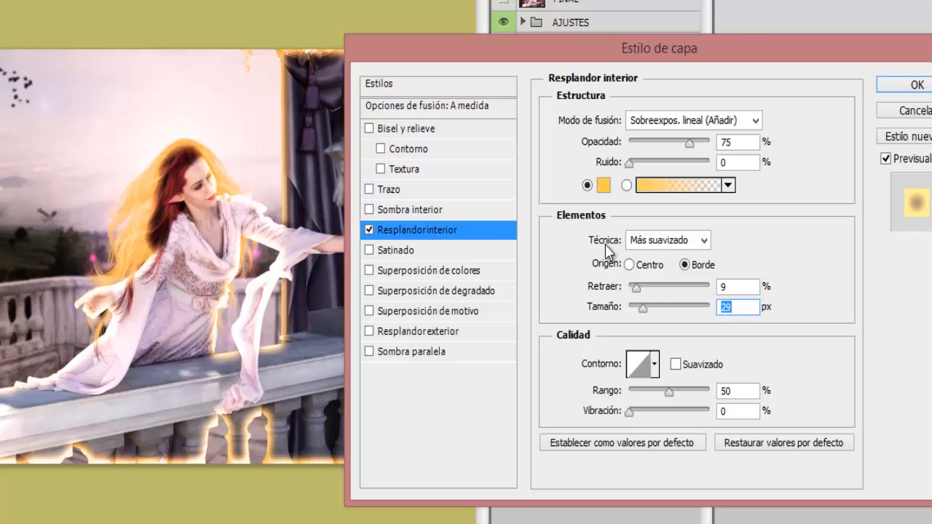
{"action": "left_click_drag", "start_coordinate": [642, 308], "coordinate": [636, 308]}
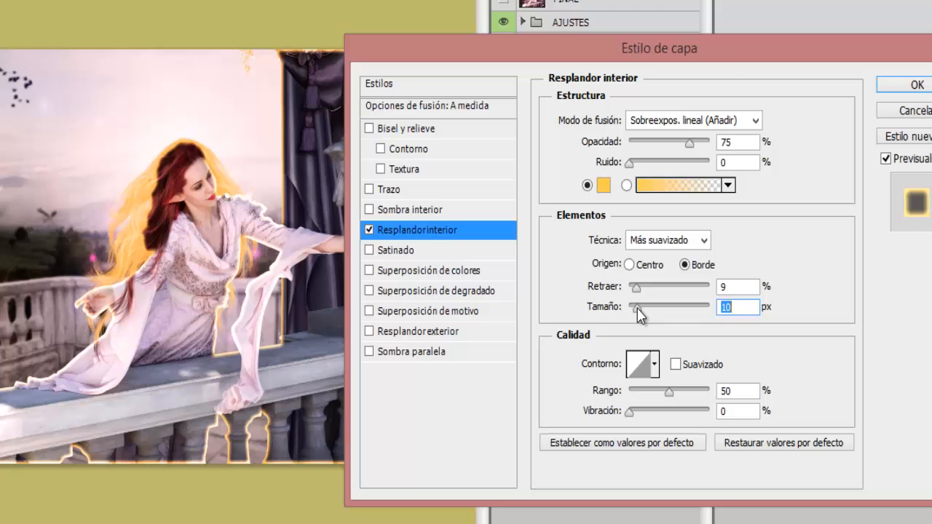
{"action": "left_click", "coordinate": [671, 392]}
{"action": "left_click_drag", "start_coordinate": [672, 393], "coordinate": [761, 394]}
{"action": "left_click_drag", "start_coordinate": [706, 387], "coordinate": [738, 390]}
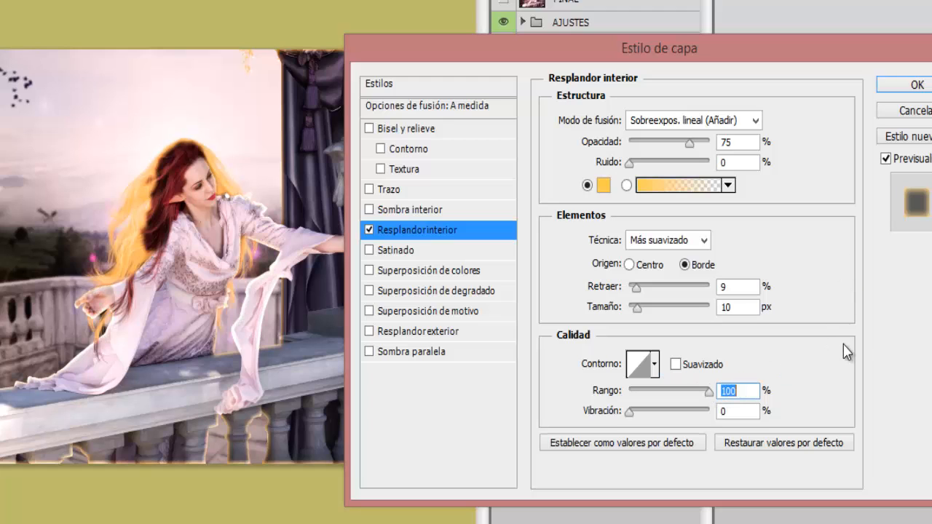
Try several contour presets for the inner glow, including Semicircular, return to the linear contour and apply the layer style
{"action": "left_click", "coordinate": [654, 366]}
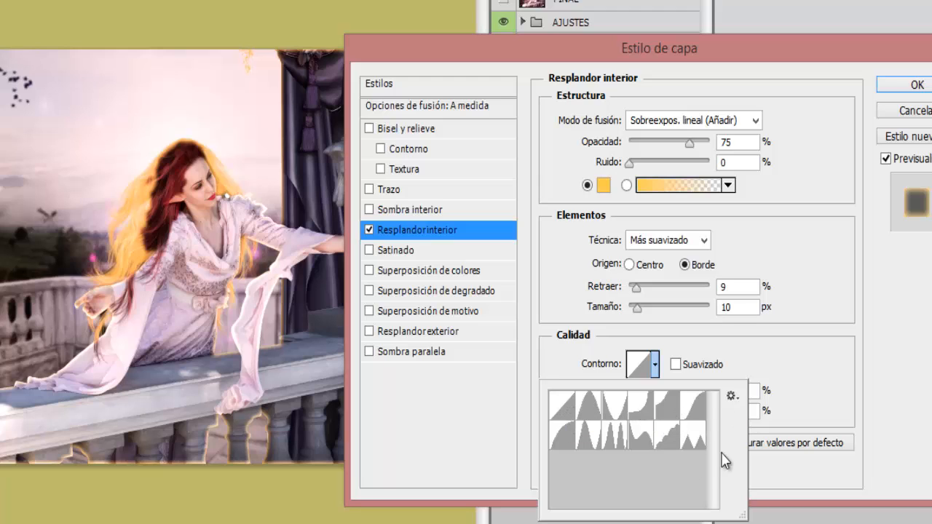
{"action": "left_click", "coordinate": [563, 435]}
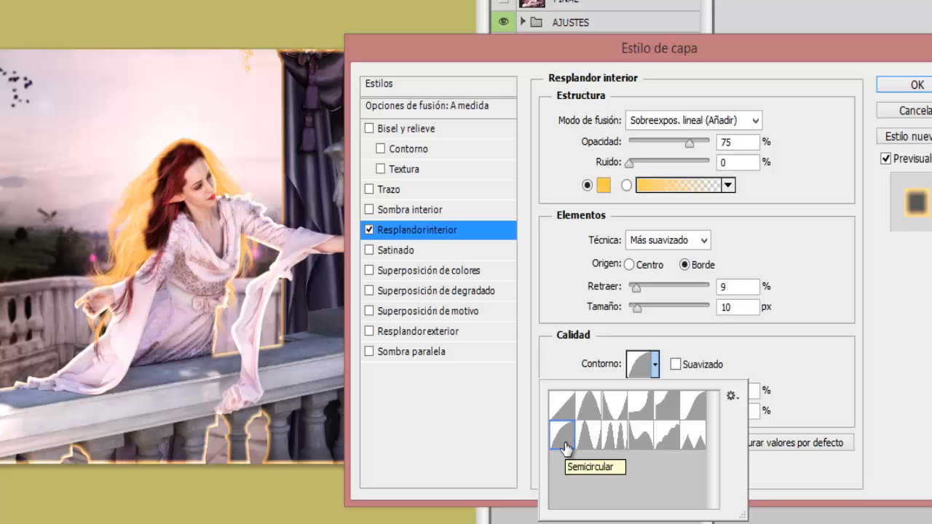
{"action": "left_click", "coordinate": [698, 407]}
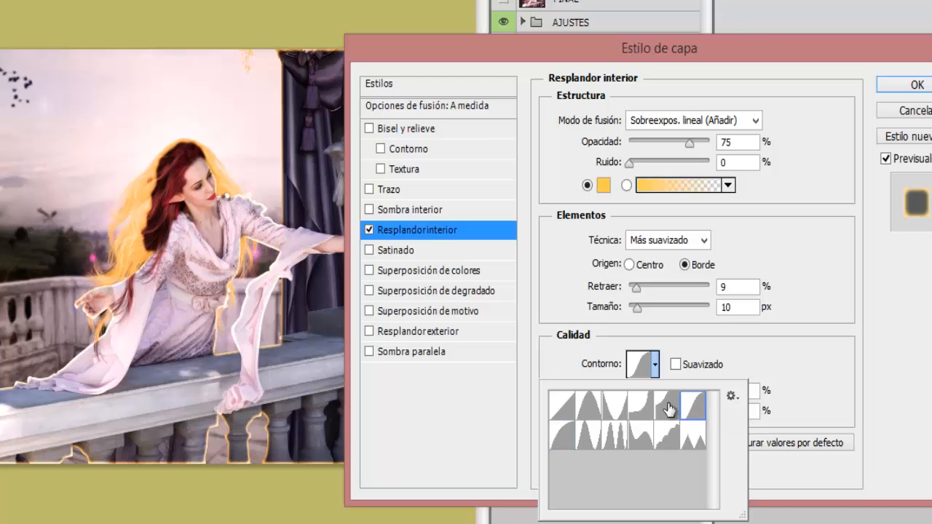
{"action": "left_click", "coordinate": [595, 414]}
{"action": "left_click", "coordinate": [616, 411]}
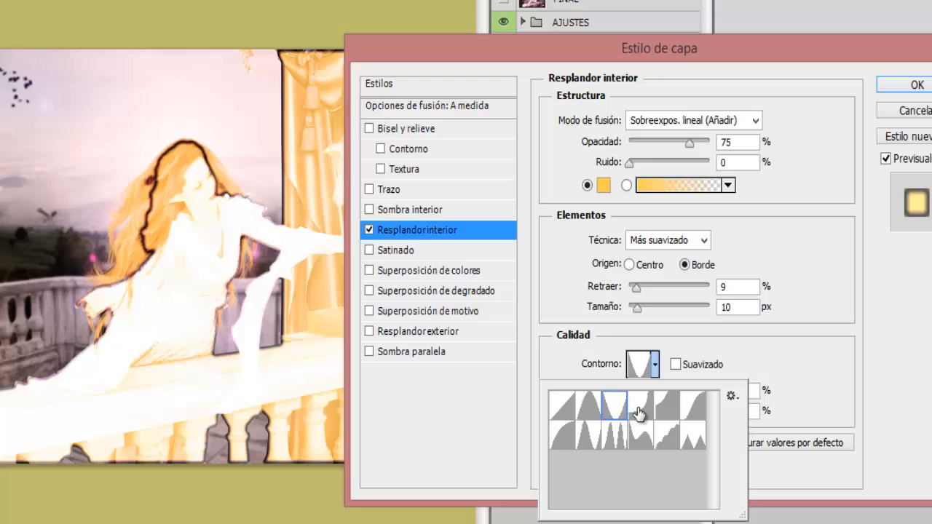
{"action": "left_click", "coordinate": [639, 413]}
{"action": "left_click", "coordinate": [662, 410]}
{"action": "left_click", "coordinate": [654, 446]}
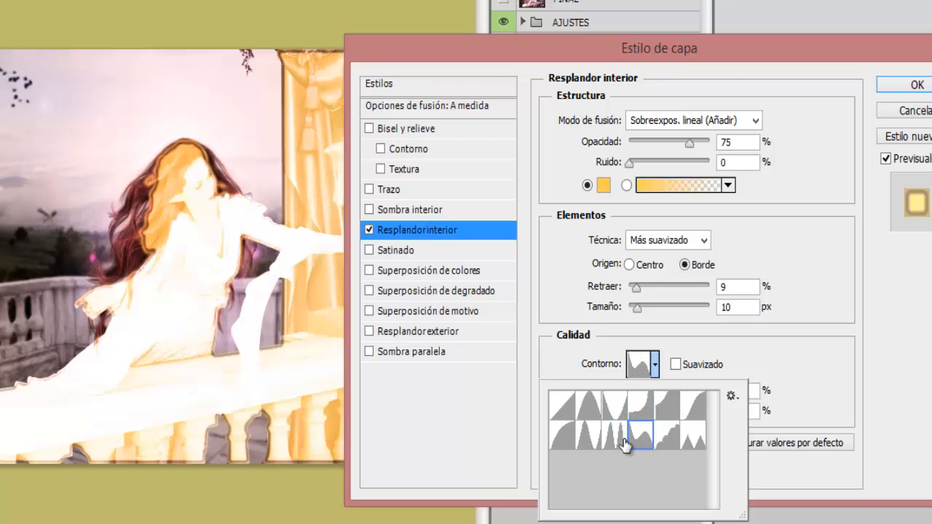
{"action": "left_click", "coordinate": [616, 441]}
{"action": "left_click", "coordinate": [588, 432]}
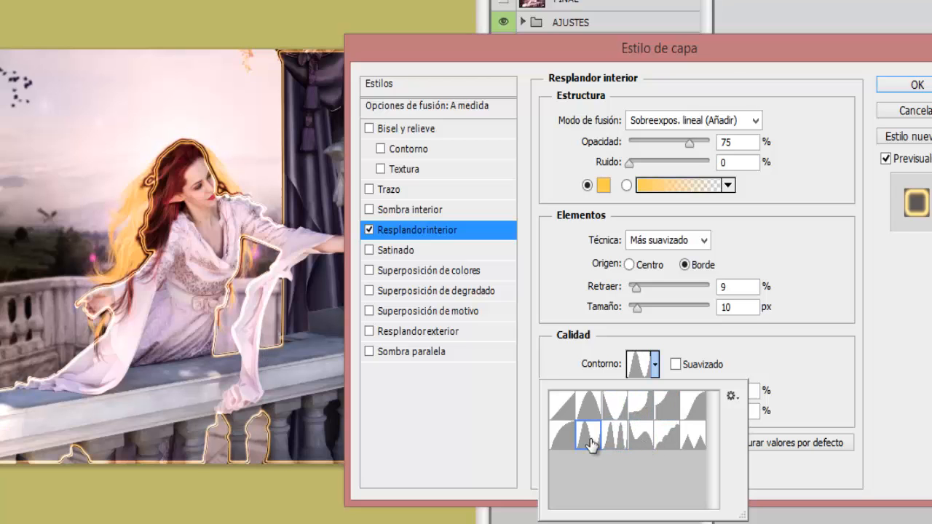
{"action": "left_click", "coordinate": [667, 437]}
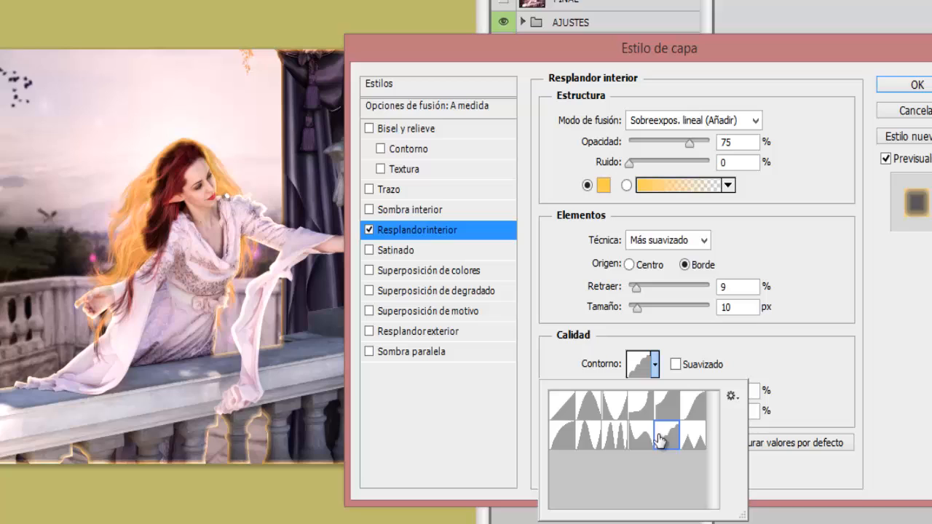
{"action": "left_click", "coordinate": [559, 410]}
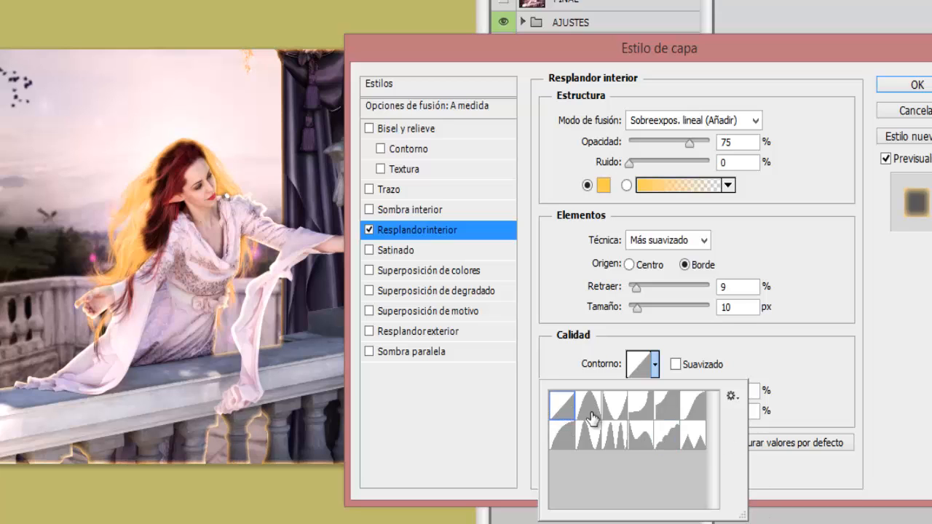
{"action": "left_click", "coordinate": [803, 371]}
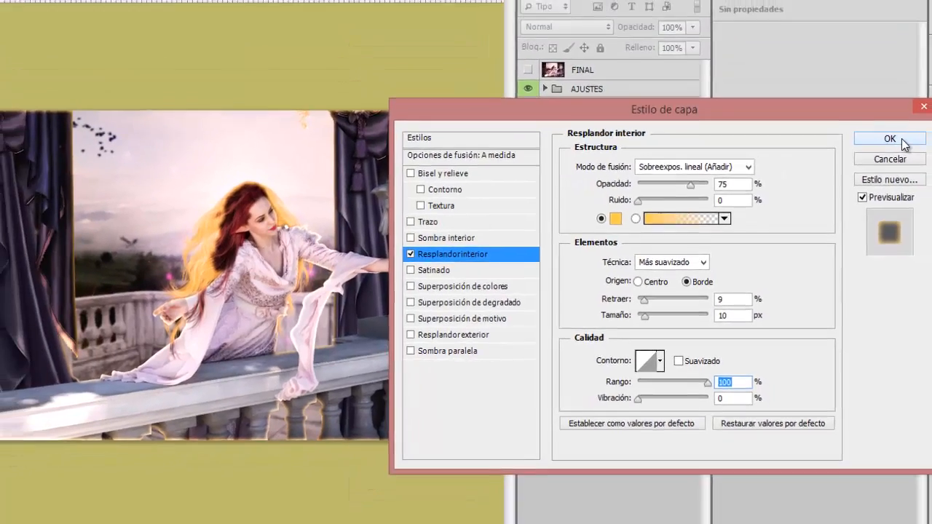
{"action": "left_click", "coordinate": [925, 86]}
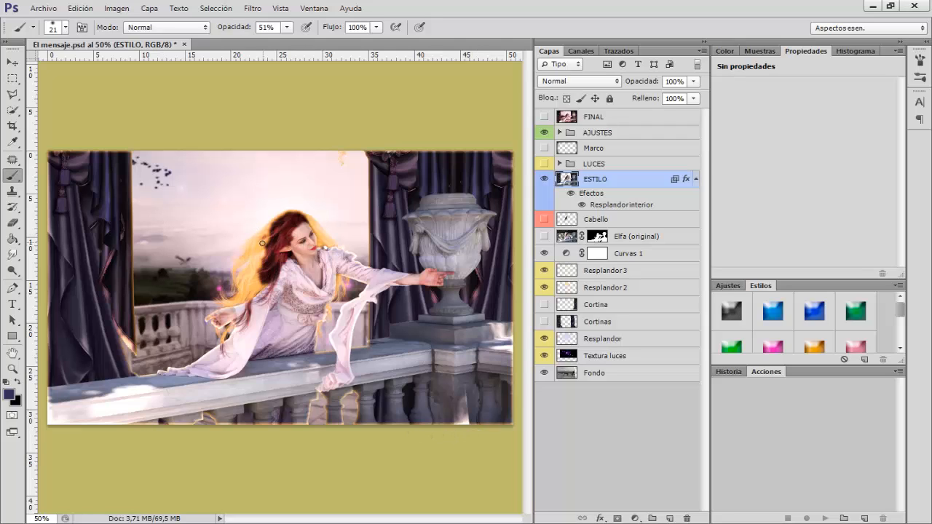
Try erasing the golden glow along the left edge of the ESTILO layer with the Eraser, and undo the stroke
{"action": "left_click", "coordinate": [12, 223]}
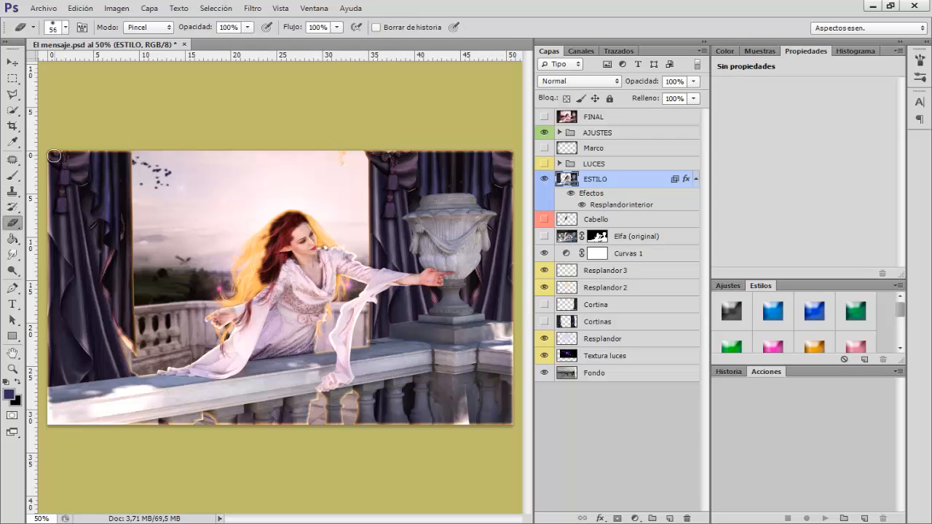
{"action": "left_click_drag", "start_coordinate": [53, 160], "coordinate": [48, 315]}
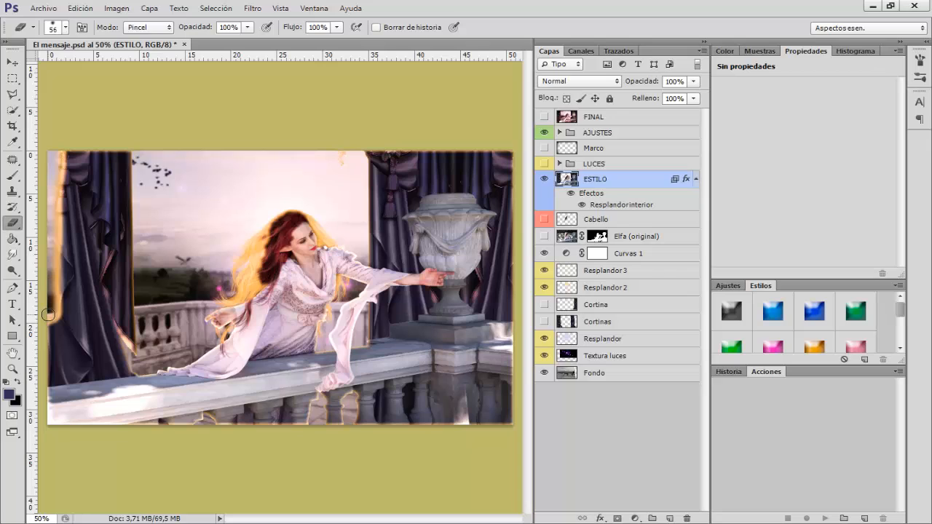
{"action": "key", "text": "ctrl+z"}
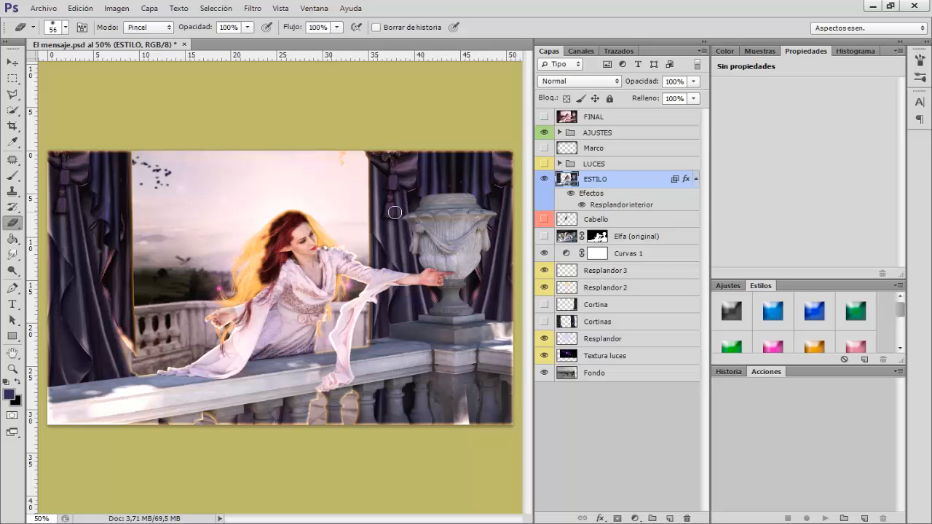
Try hiding the left-edge glow by painting on a new ESTILO layer mask, and undo both the strokes and the mask
{"action": "left_click", "coordinate": [618, 518]}
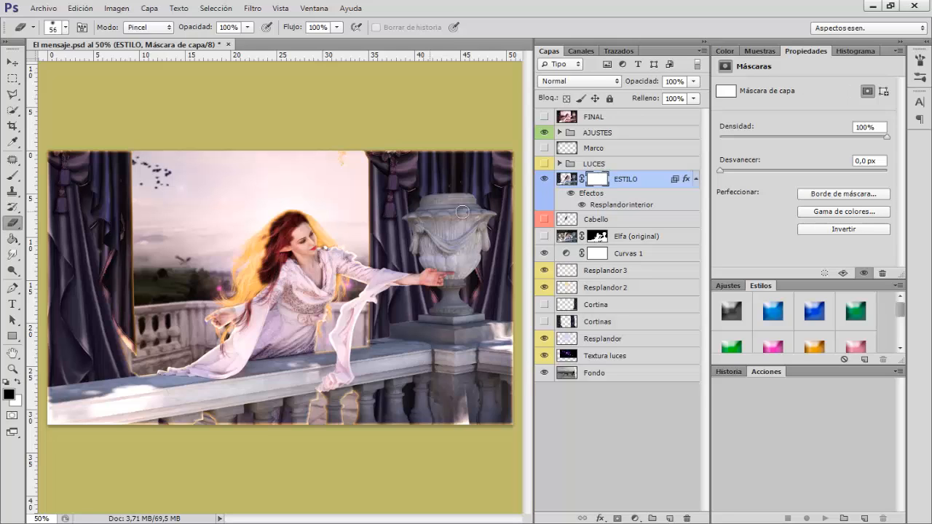
{"action": "left_click", "coordinate": [12, 175]}
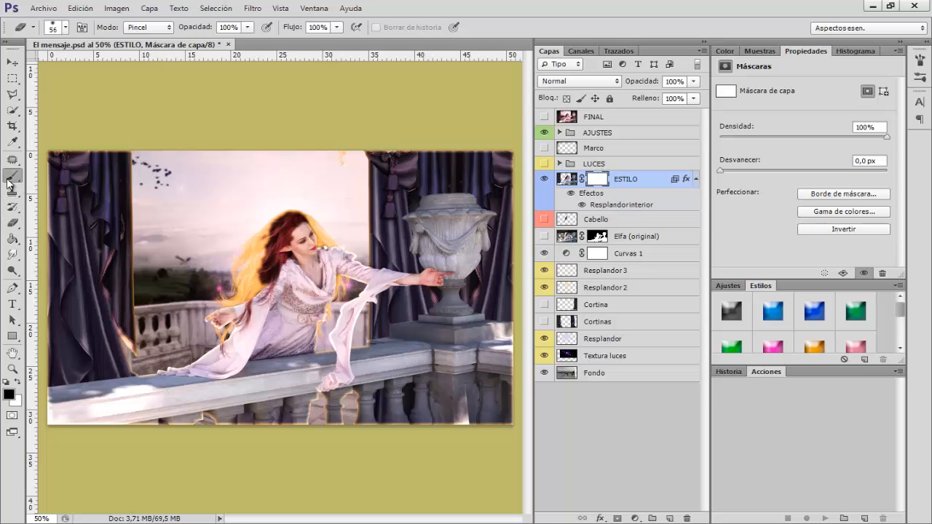
{"action": "mouse_move", "coordinate": [61, 172]}
{"action": "left_mouse_down"}
{"action": "mouse_move", "coordinate": [83, 173]}
{"action": "mouse_move", "coordinate": [49, 232]}
{"action": "mouse_move", "coordinate": [45, 290]}
{"action": "left_mouse_up"}
{"action": "left_click", "coordinate": [57, 161]}
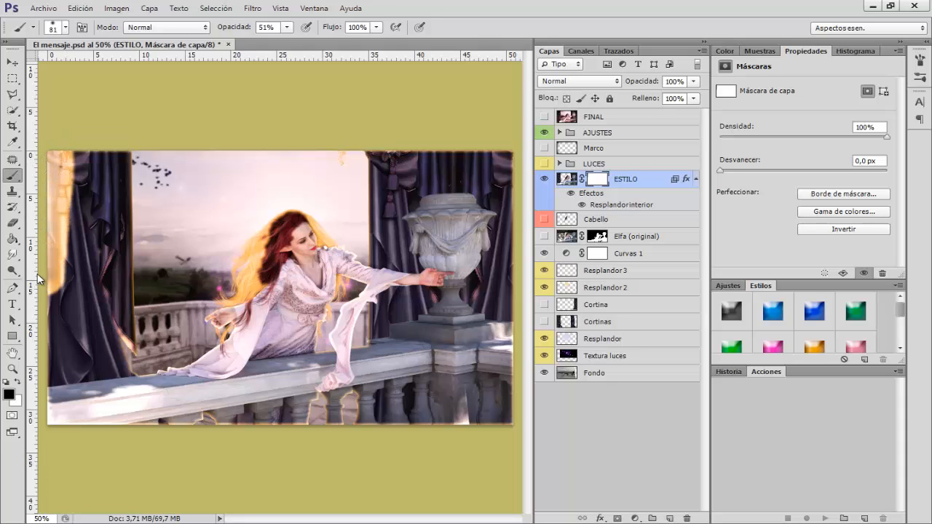
{"action": "key", "text": "ctrl+z"}
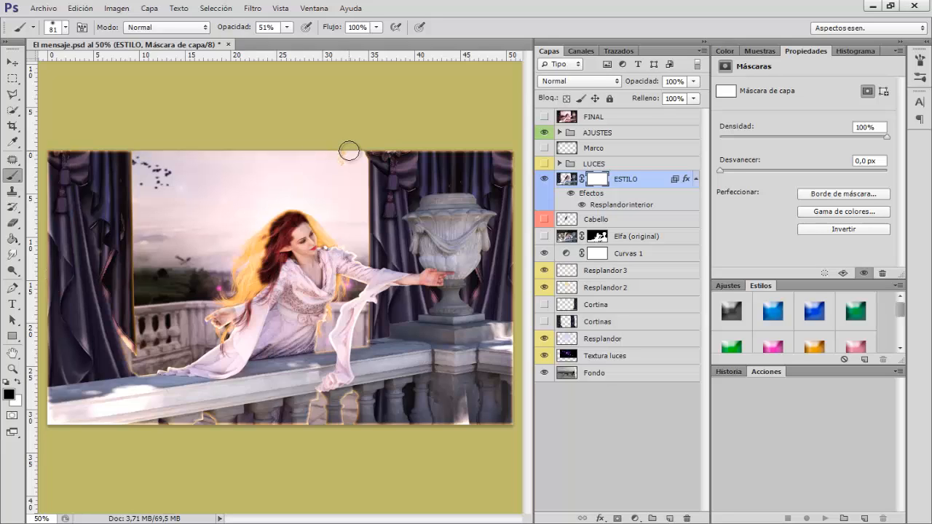
{"action": "key", "text": "ctrl+alt+z"}
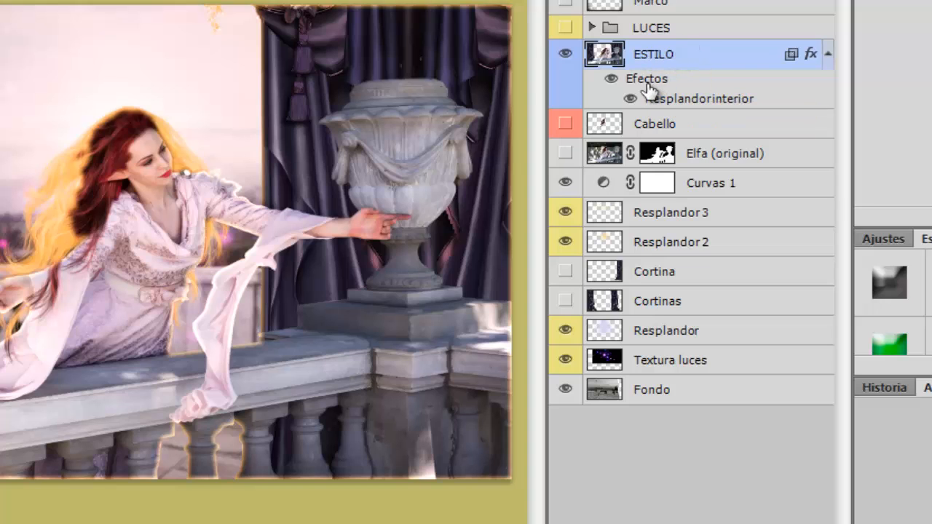
Convert the ESTILO layer's inner glow effect into a separate layer and add a layer mask to that glow layer
{"action": "right_click", "coordinate": [648, 81]}
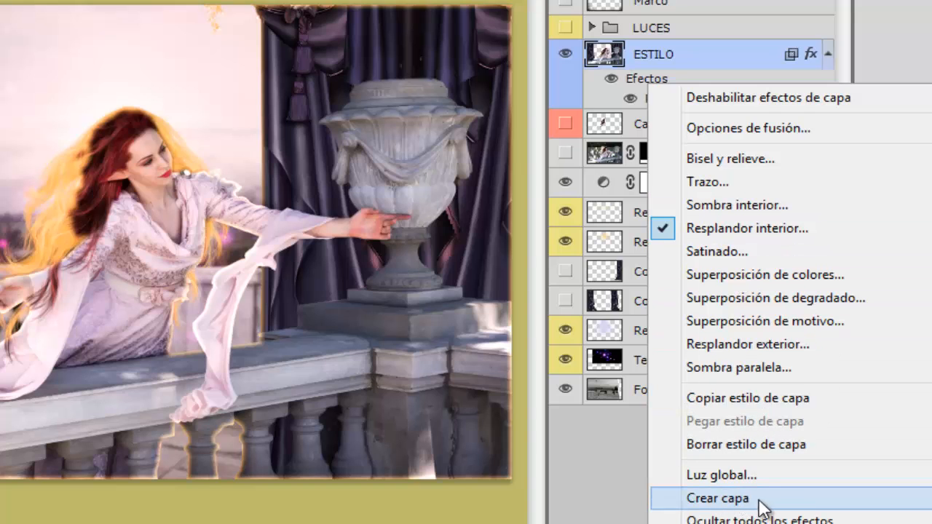
{"action": "left_click", "coordinate": [792, 501]}
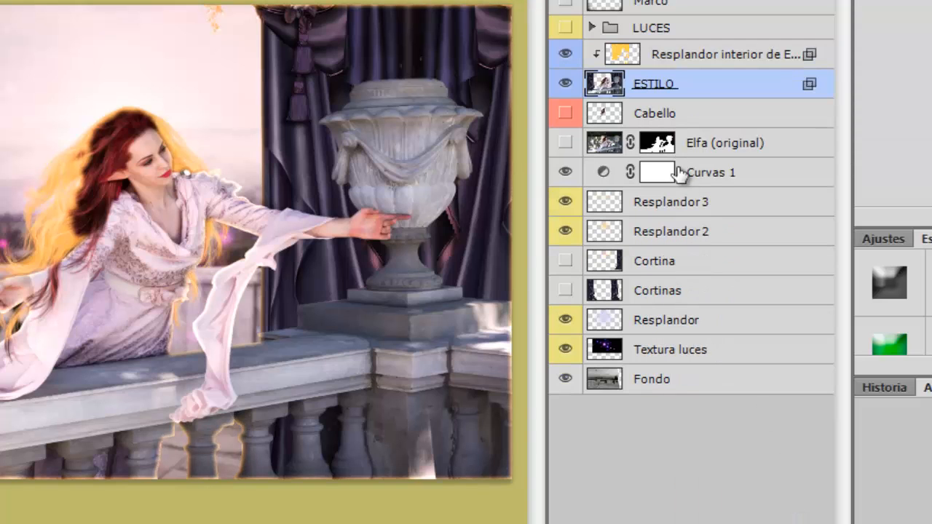
{"action": "left_click", "coordinate": [692, 55]}
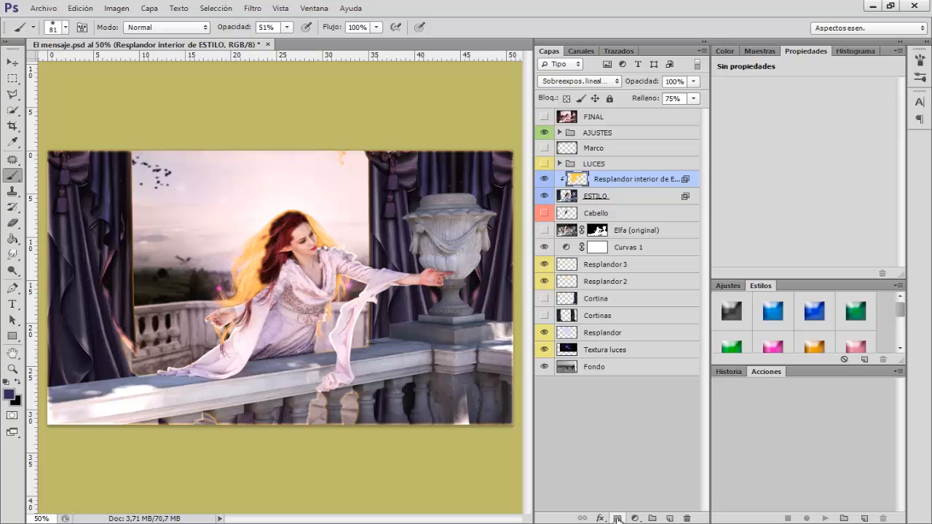
{"action": "left_click", "coordinate": [616, 518]}
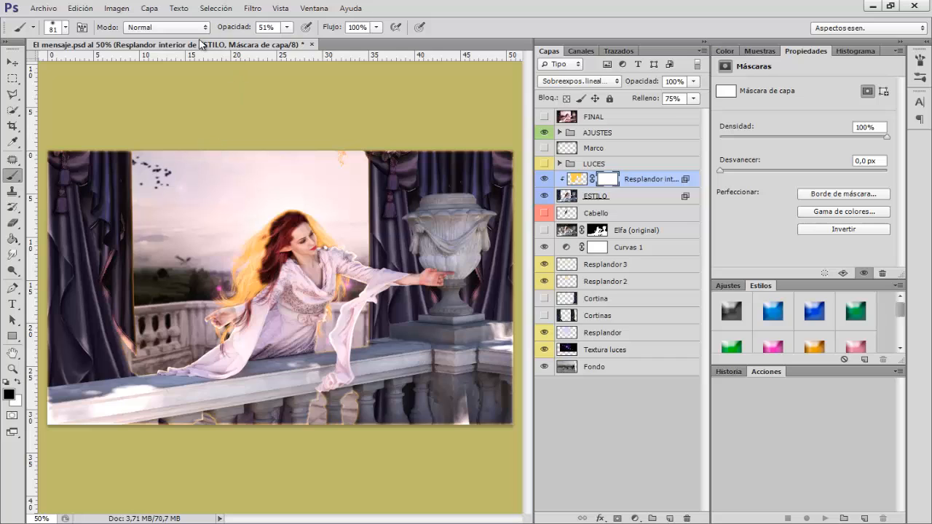
Paint black at 100% brush opacity on the glow layer's mask to hide the glow along the image's outer edges
{"action": "left_click_drag", "start_coordinate": [234, 29], "coordinate": [375, 29]}
{"action": "left_click_drag", "start_coordinate": [119, 227], "coordinate": [129, 226], "text": "alt"}
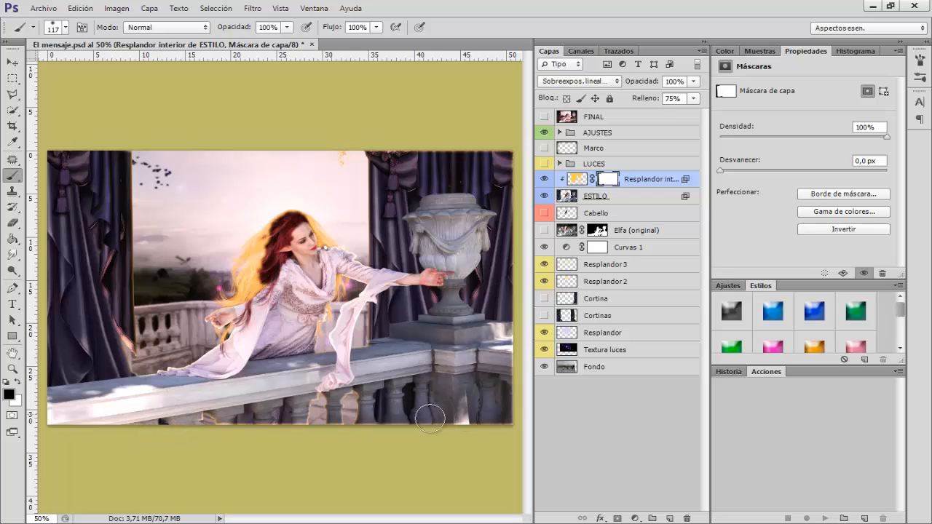
{"action": "mouse_move", "coordinate": [394, 421]}
{"action": "left_mouse_down"}
{"action": "mouse_move", "coordinate": [421, 421]}
{"action": "mouse_move", "coordinate": [368, 439]}
{"action": "mouse_move", "coordinate": [503, 421]}
{"action": "mouse_move", "coordinate": [515, 290]}
{"action": "mouse_move", "coordinate": [506, 146]}
{"action": "mouse_move", "coordinate": [501, 156]}
{"action": "mouse_move", "coordinate": [382, 137]}
{"action": "left_mouse_up"}
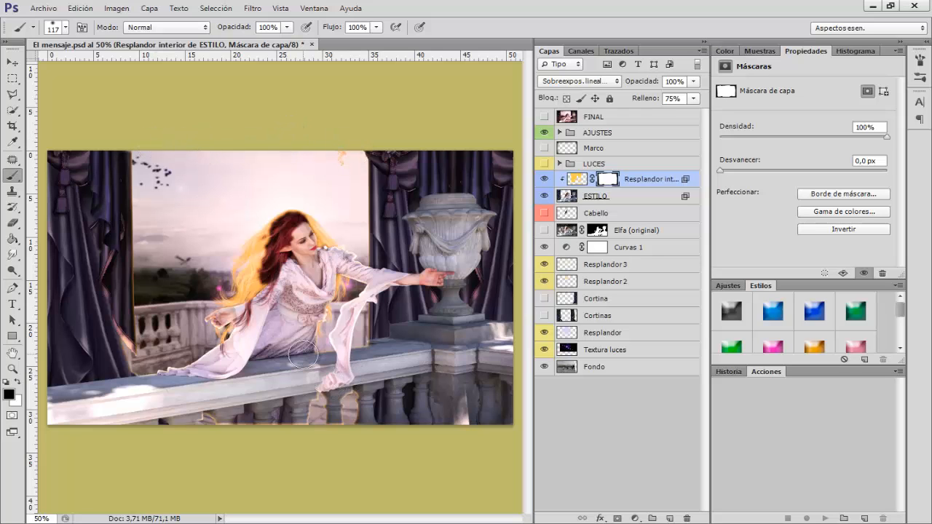
{"action": "scroll", "coordinate": [302, 353], "scroll_direction": "up", "scroll_amount": 1}
{"action": "scroll", "coordinate": [310, 310], "scroll_direction": "down", "scroll_amount": 3}
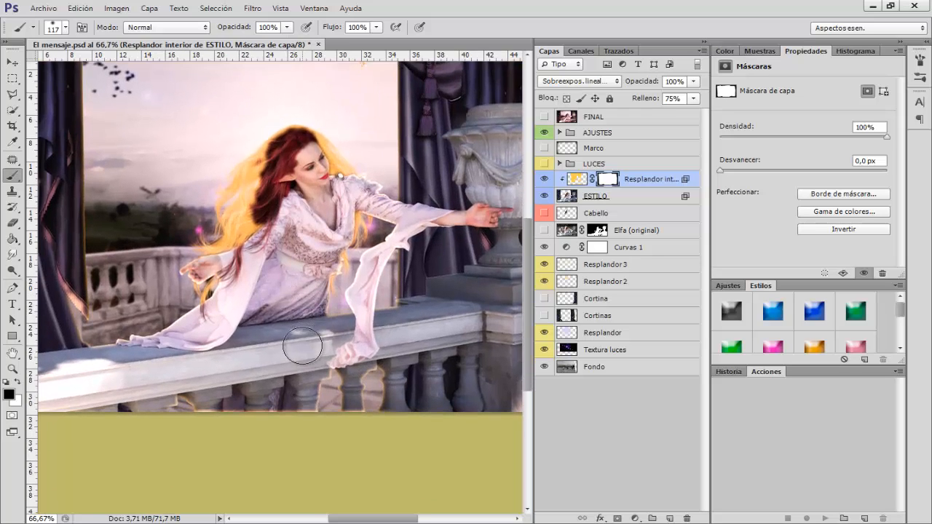
{"action": "mouse_move", "coordinate": [309, 306]}
{"action": "left_mouse_down"}
{"action": "mouse_move", "coordinate": [293, 308]}
{"action": "mouse_move", "coordinate": [290, 296]}
{"action": "left_mouse_up"}
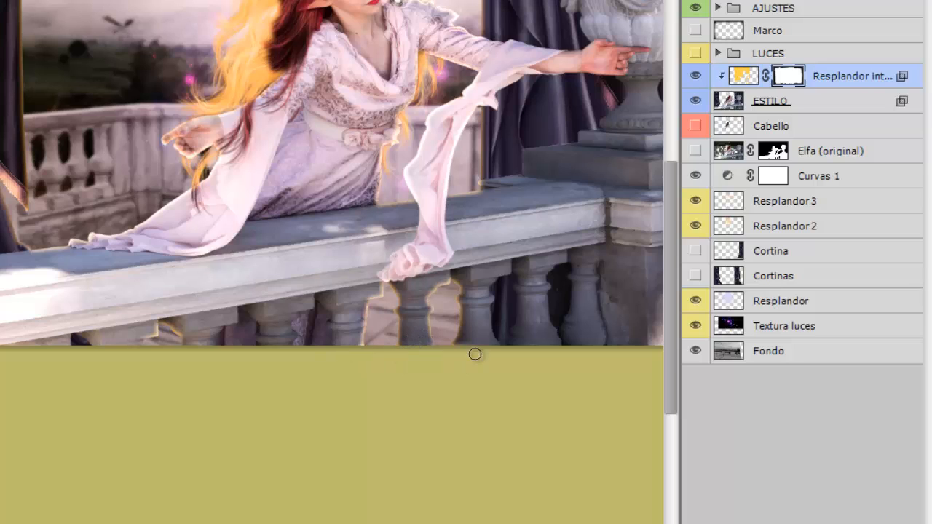
Soften the golden glow on the hanging leaves near the image's upper edge on the glow mask, setting the brush opacity to 53%
{"action": "scroll", "coordinate": [367, 175], "scroll_direction": "up", "scroll_amount": 4}
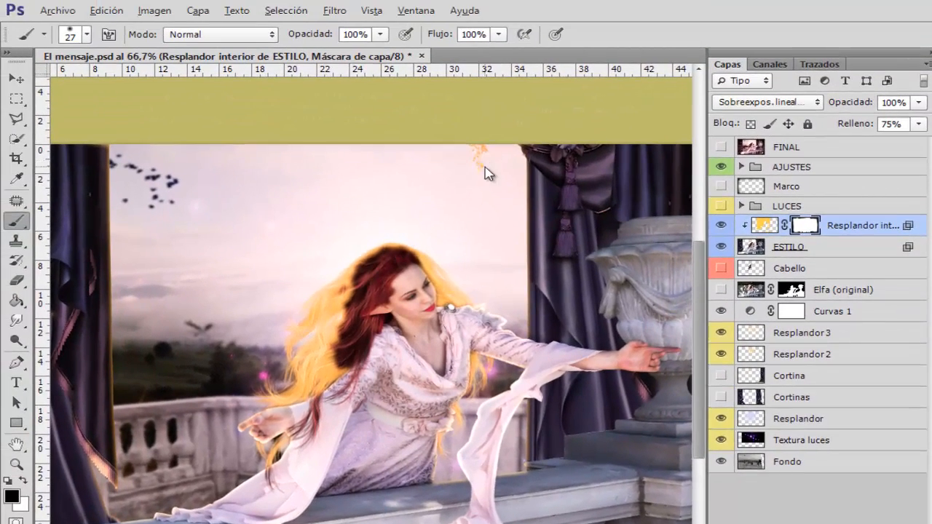
{"action": "left_click_drag", "start_coordinate": [486, 173], "coordinate": [481, 172]}
{"action": "left_click_drag", "start_coordinate": [479, 163], "coordinate": [482, 171]}
{"action": "left_click_drag", "start_coordinate": [332, 35], "coordinate": [282, 36]}
Tone down the glow along the left curtain's trim on the glow mask with a small brush, setting the brush opacity to 42%
{"action": "scroll", "coordinate": [464, 308], "scroll_direction": "down", "scroll_amount": 3}
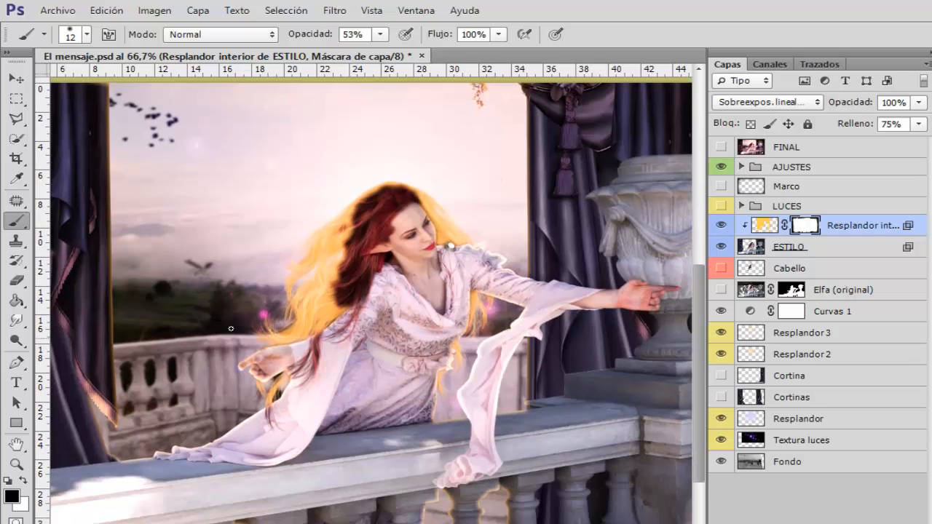
{"action": "right_click", "coordinate": [105, 371], "text": "alt"}
{"action": "left_click_drag", "start_coordinate": [117, 368], "coordinate": [114, 368]}
{"action": "left_click_drag", "start_coordinate": [322, 36], "coordinate": [311, 36]}
{"action": "mouse_move", "coordinate": [87, 372]}
{"action": "left_mouse_down"}
{"action": "mouse_move", "coordinate": [82, 383]}
{"action": "mouse_move", "coordinate": [116, 415]}
{"action": "mouse_move", "coordinate": [97, 379]}
{"action": "mouse_move", "coordinate": [116, 421]}
{"action": "left_mouse_up"}
Mask the glow over the inner part of the woman's hair with soft 42% black strokes, and switch to white for corrections
{"action": "mouse_move", "coordinate": [358, 231]}
{"action": "left_mouse_down"}
{"action": "mouse_move", "coordinate": [340, 244]}
{"action": "mouse_move", "coordinate": [363, 214]}
{"action": "mouse_move", "coordinate": [325, 313]}
{"action": "mouse_move", "coordinate": [332, 294]}
{"action": "mouse_move", "coordinate": [300, 331]}
{"action": "mouse_move", "coordinate": [344, 272]}
{"action": "mouse_move", "coordinate": [317, 311]}
{"action": "mouse_move", "coordinate": [311, 303]}
{"action": "mouse_move", "coordinate": [325, 283]}
{"action": "mouse_move", "coordinate": [310, 306]}
{"action": "mouse_move", "coordinate": [317, 323]}
{"action": "mouse_move", "coordinate": [315, 302]}
{"action": "mouse_move", "coordinate": [345, 272]}
{"action": "mouse_move", "coordinate": [353, 270]}
{"action": "mouse_move", "coordinate": [346, 284]}
{"action": "mouse_move", "coordinate": [320, 301]}
{"action": "mouse_move", "coordinate": [345, 276]}
{"action": "mouse_move", "coordinate": [320, 299]}
{"action": "mouse_move", "coordinate": [346, 284]}
{"action": "mouse_move", "coordinate": [332, 311]}
{"action": "mouse_move", "coordinate": [361, 289]}
{"action": "mouse_move", "coordinate": [325, 312]}
{"action": "mouse_move", "coordinate": [354, 294]}
{"action": "mouse_move", "coordinate": [344, 298]}
{"action": "mouse_move", "coordinate": [341, 284]}
{"action": "mouse_move", "coordinate": [284, 333]}
{"action": "mouse_move", "coordinate": [306, 327]}
{"action": "mouse_move", "coordinate": [285, 336]}
{"action": "mouse_move", "coordinate": [333, 286]}
{"action": "mouse_move", "coordinate": [356, 276]}
{"action": "mouse_move", "coordinate": [316, 311]}
{"action": "mouse_move", "coordinate": [343, 281]}
{"action": "mouse_move", "coordinate": [316, 324]}
{"action": "mouse_move", "coordinate": [283, 335]}
{"action": "mouse_move", "coordinate": [339, 306]}
{"action": "mouse_move", "coordinate": [351, 265]}
{"action": "left_mouse_up"}
{"action": "right_click", "coordinate": [354, 253], "text": "alt"}
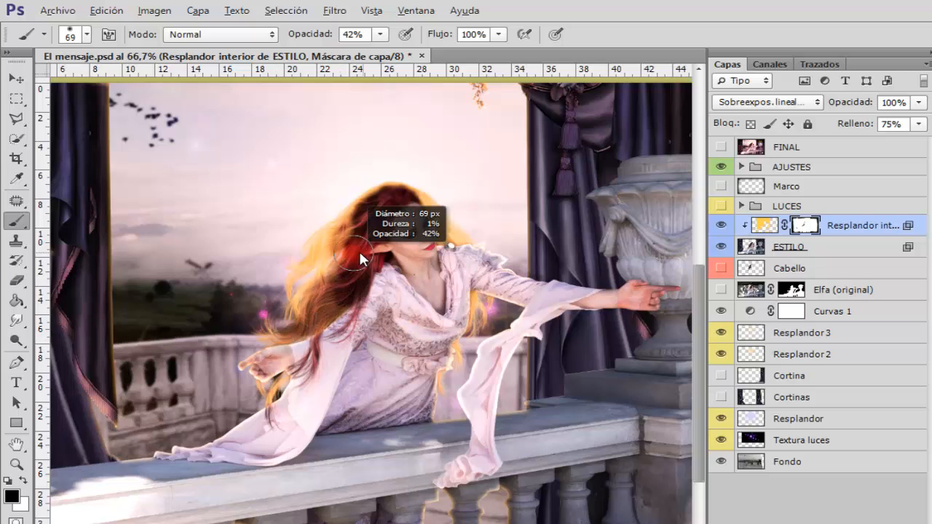
{"action": "mouse_move", "coordinate": [343, 231]}
{"action": "left_mouse_down"}
{"action": "mouse_move", "coordinate": [318, 265]}
{"action": "mouse_move", "coordinate": [300, 268]}
{"action": "mouse_move", "coordinate": [324, 250]}
{"action": "mouse_move", "coordinate": [308, 246]}
{"action": "mouse_move", "coordinate": [327, 227]}
{"action": "mouse_move", "coordinate": [325, 268]}
{"action": "left_mouse_up"}
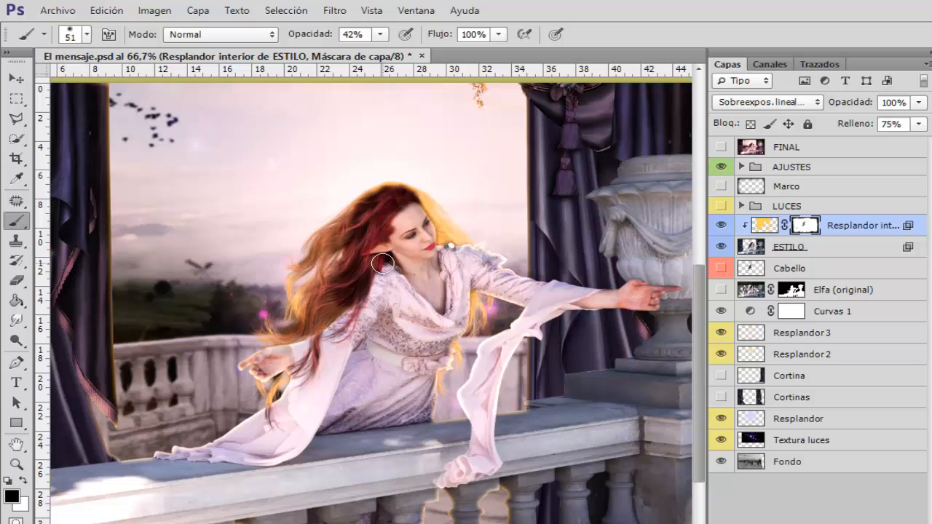
{"action": "key", "text": "x"}
{"action": "right_click", "coordinate": [313, 244], "text": "alt"}
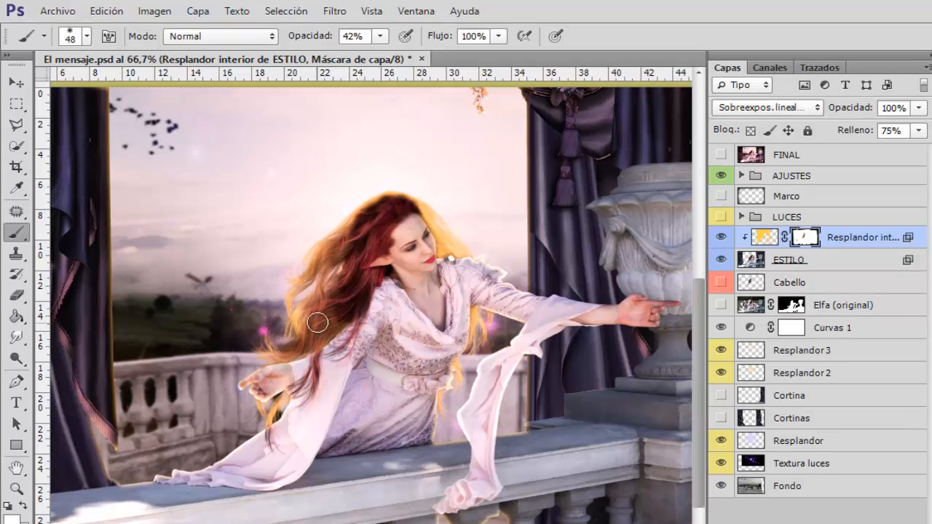
Refine the hair glow on the mask by alternating black and white strokes with smaller brushes at 42% opacity
{"action": "key", "text": "x"}
{"action": "left_click_drag", "start_coordinate": [314, 323], "coordinate": [307, 316]}
{"action": "right_click", "coordinate": [337, 346], "text": "alt"}
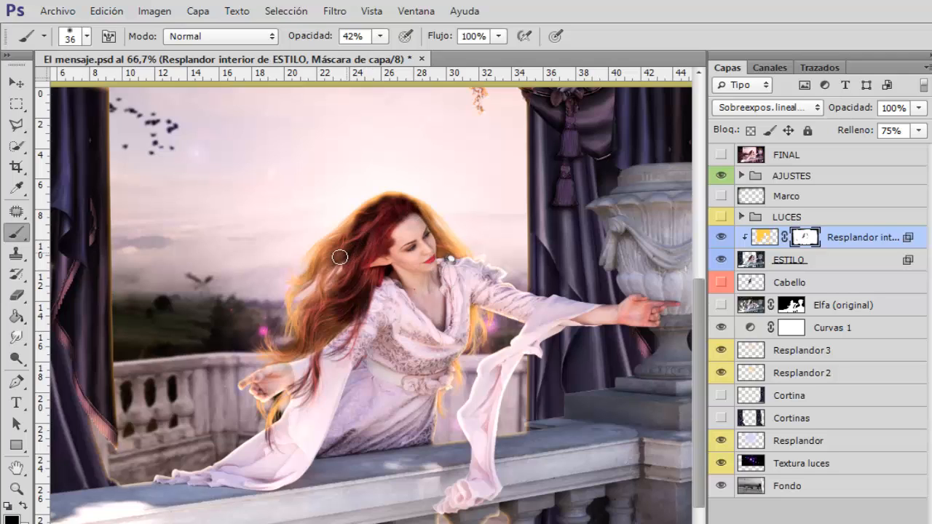
{"action": "key", "text": "x"}
{"action": "left_click_drag", "start_coordinate": [372, 266], "coordinate": [314, 276]}
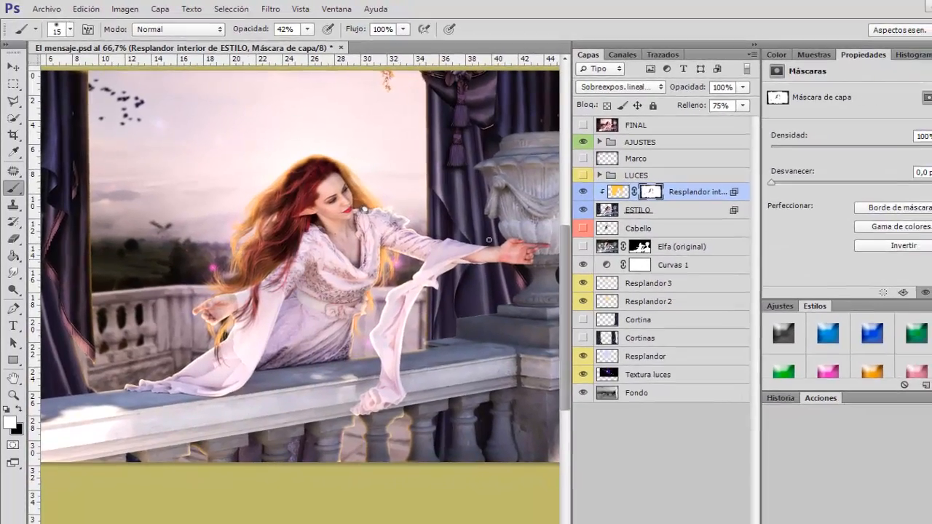
Paint black at 42% opacity on the glow mask to reduce the glow around the hanging sleeve's end and the balusters below it
{"action": "key", "text": "ctrl+minus"}
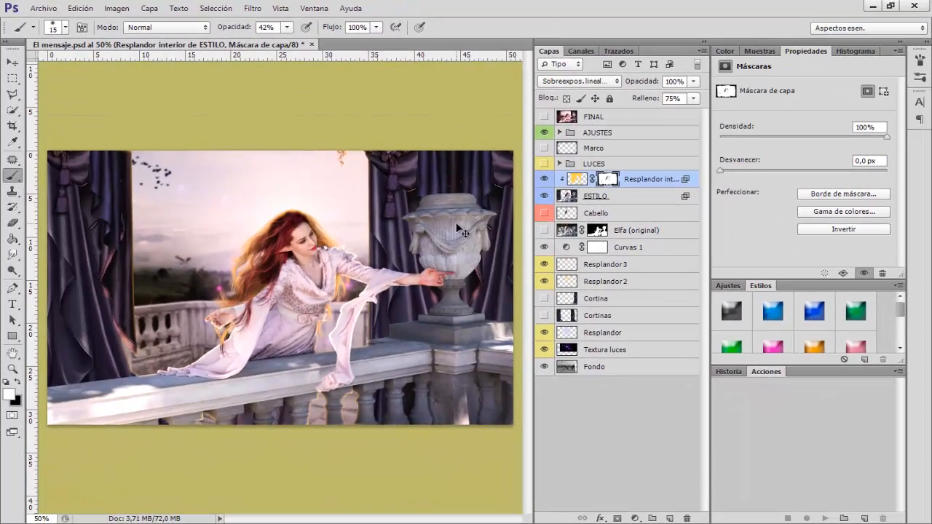
{"action": "key", "text": "ctrl+minus"}
{"action": "key", "text": "ctrl+plus"}
{"action": "key", "text": "ctrl+plus"}
{"action": "left_click_drag", "start_coordinate": [389, 404], "coordinate": [410, 399]}
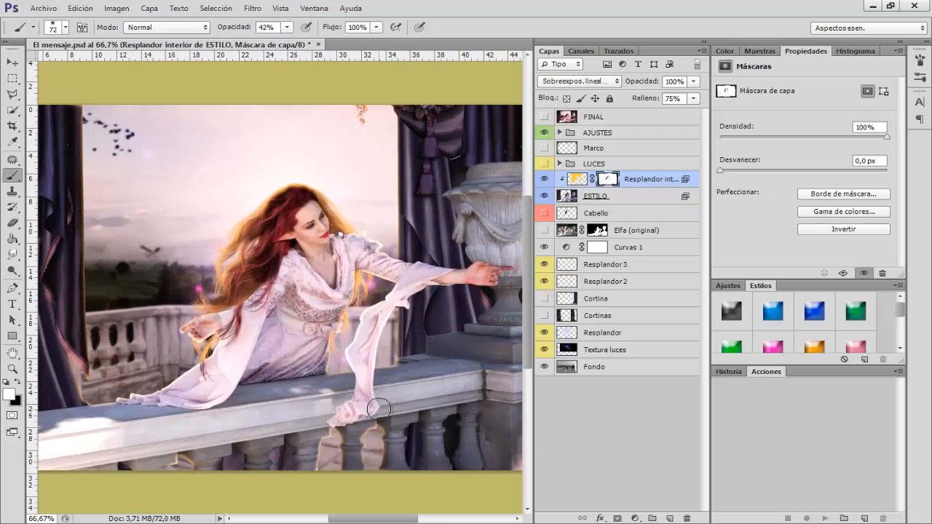
{"action": "key", "text": "x"}
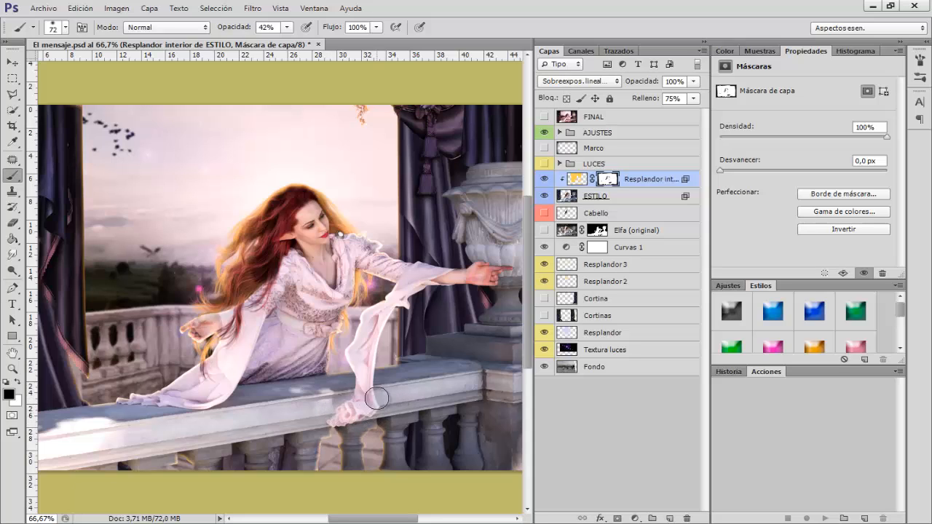
{"action": "left_click_drag", "start_coordinate": [379, 401], "coordinate": [370, 390]}
Compare the current montage with the finished version by showing the FINAL layer, and hide that layer again
{"action": "key", "text": "ctrl+minus"}
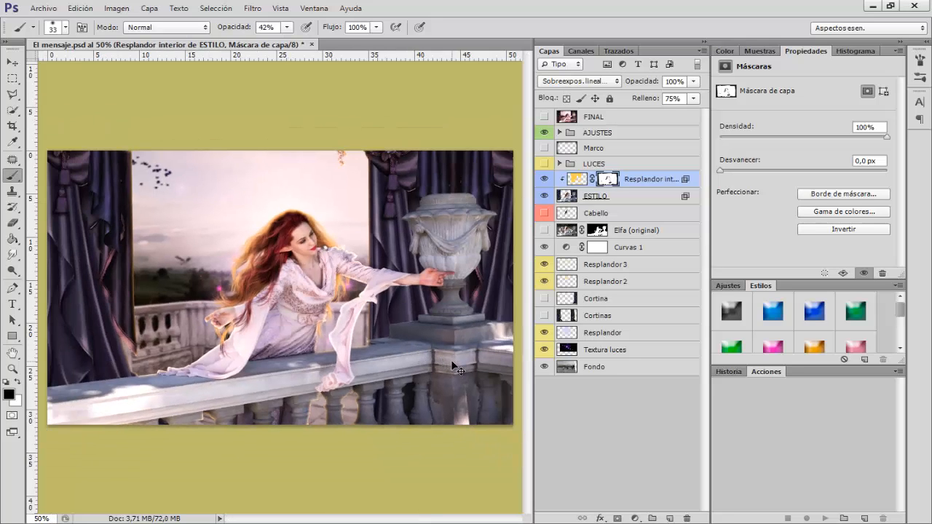
{"action": "key", "text": "ctrl+minus"}
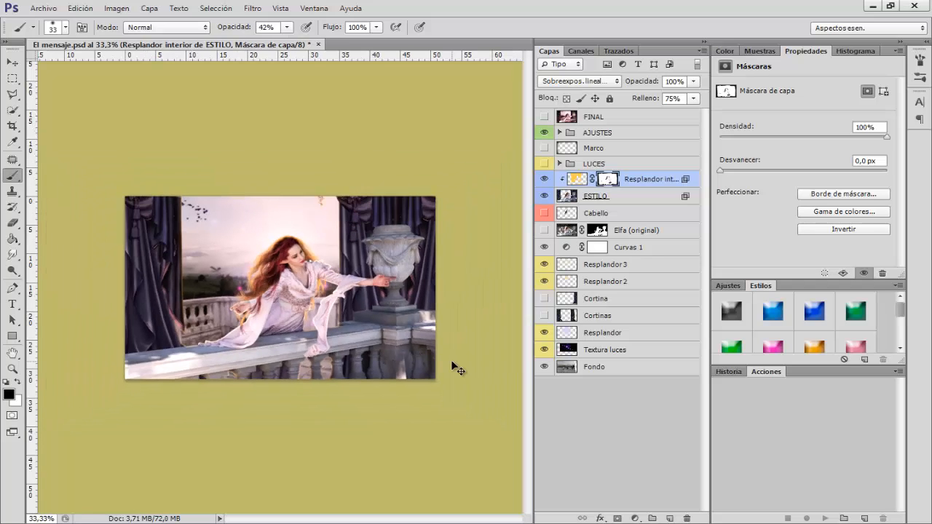
{"action": "key", "text": "ctrl+plus"}
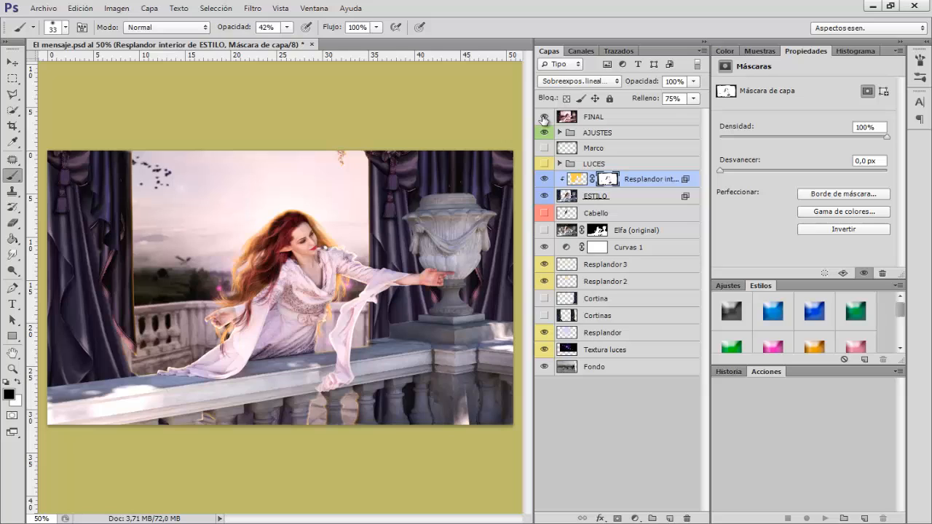
{"action": "left_click", "coordinate": [544, 118]}
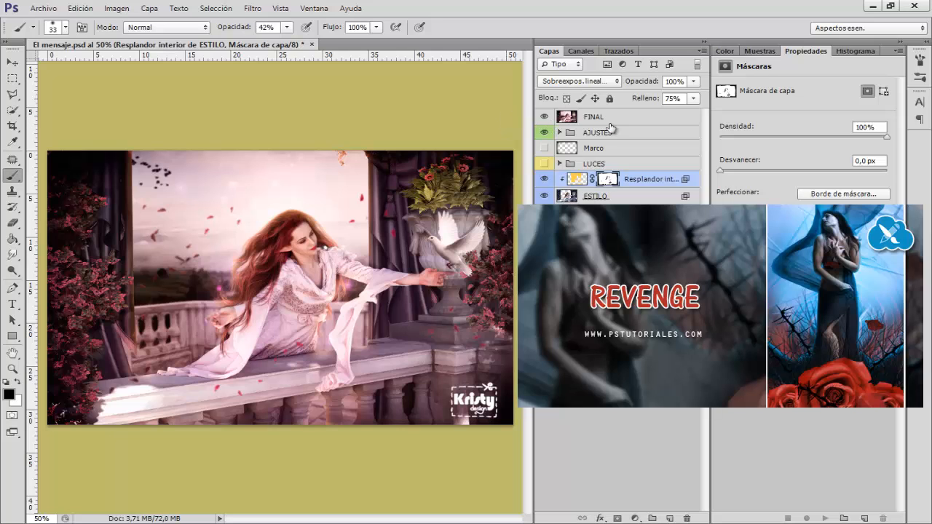
{"action": "key", "text": "ctrl+minus"}
{"action": "key", "text": "ctrl+minus"}
{"action": "key", "text": "ctrl+plus"}
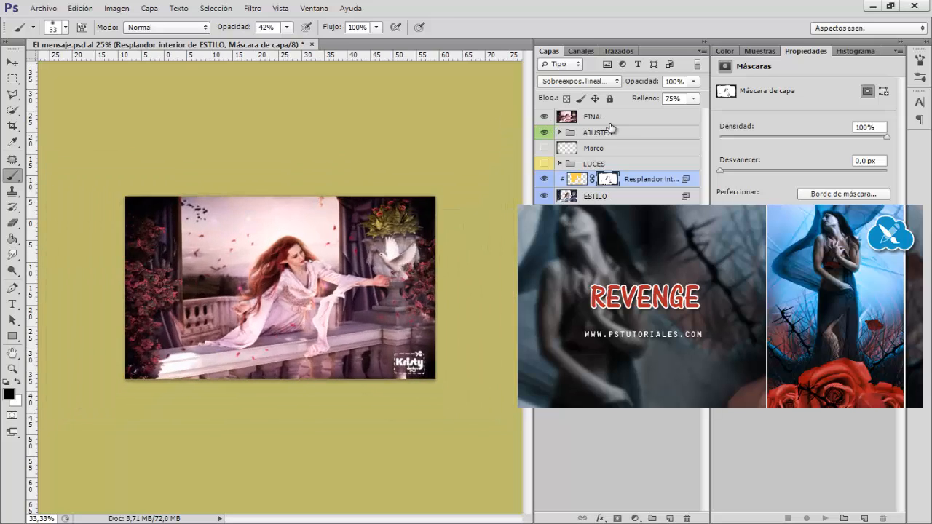
{"action": "left_click", "coordinate": [544, 116]}
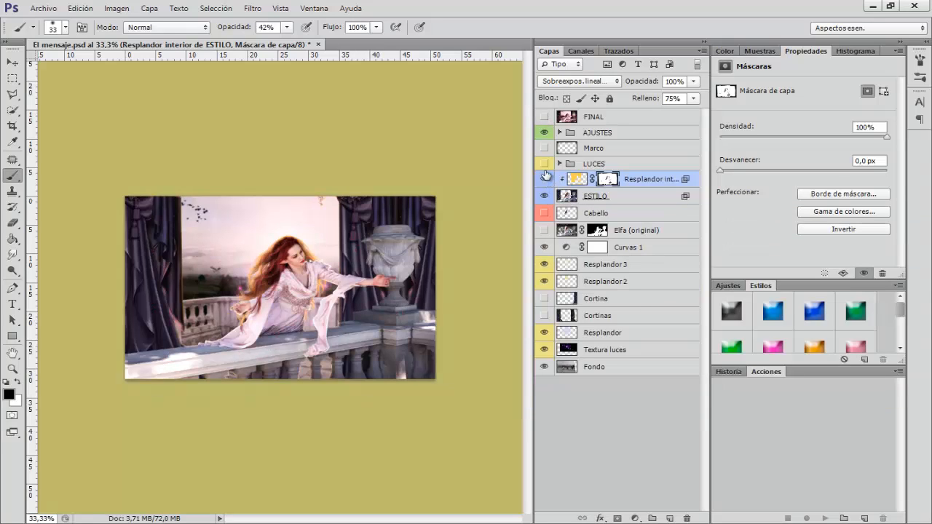
Toggle the visibility of ESTILO's inner glow layer repeatedly to compare the image with and without it, leaving it visible
{"action": "left_click", "coordinate": [545, 179]}
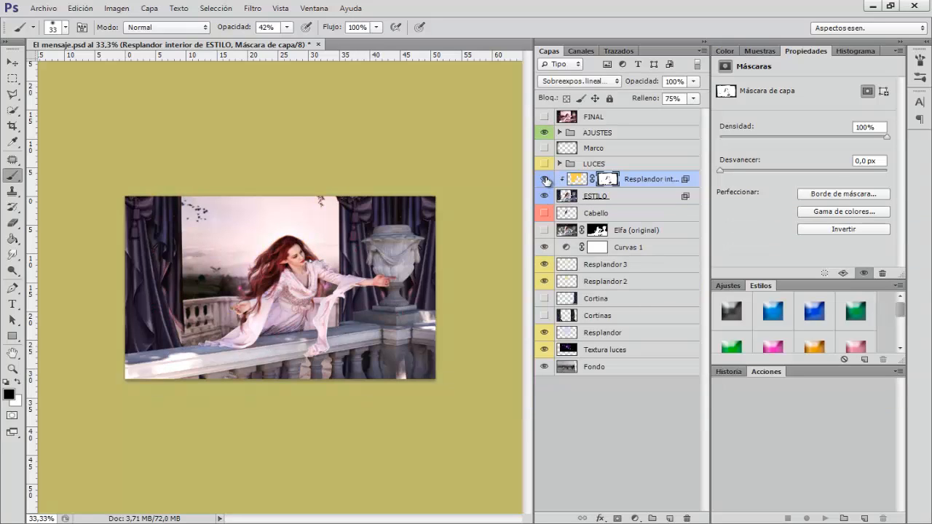
{"action": "left_click", "coordinate": [545, 179]}
{"action": "left_click", "coordinate": [544, 179]}
{"action": "left_click", "coordinate": [545, 180]}
{"action": "left_click", "coordinate": [545, 179]}
{"action": "left_click", "coordinate": [545, 179]}
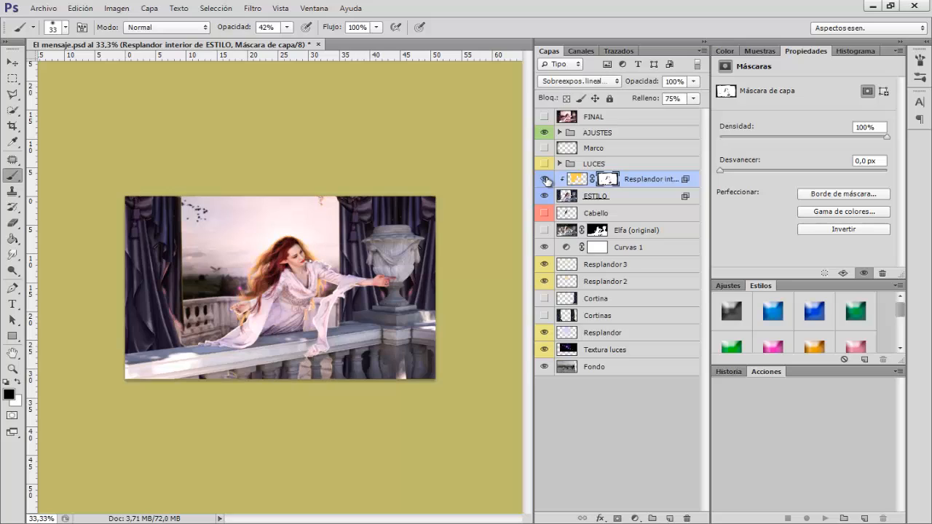